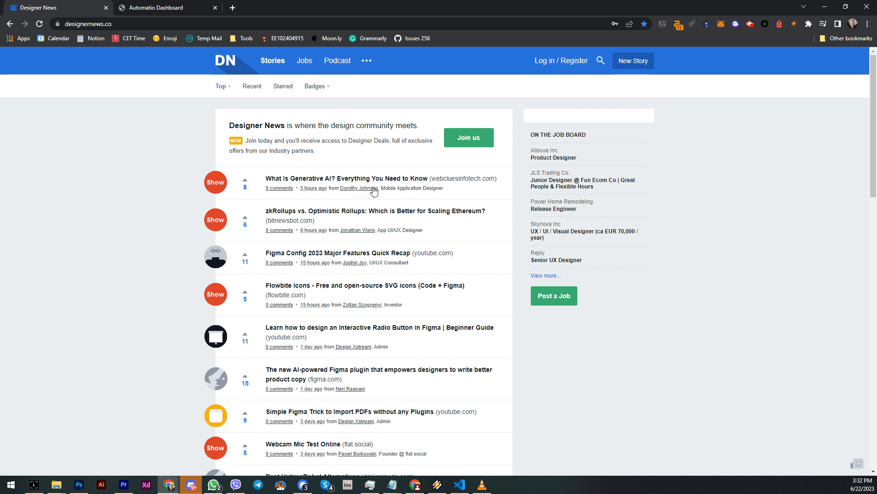
Scroll through the Designer News story list to examine the posts on the page.
scroll(485, 324, "down", 7)
scroll(484, 323, "up", 7)
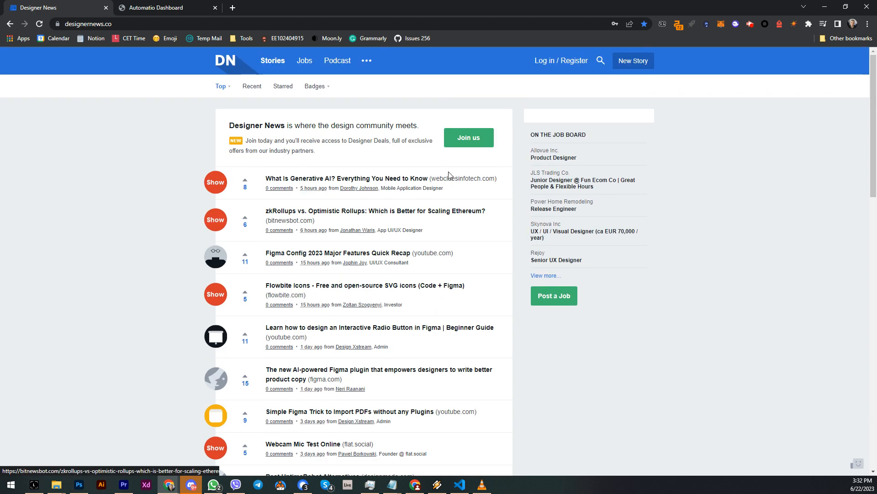
scroll(404, 329, "down", 4)
scroll(415, 350, "down", 10)
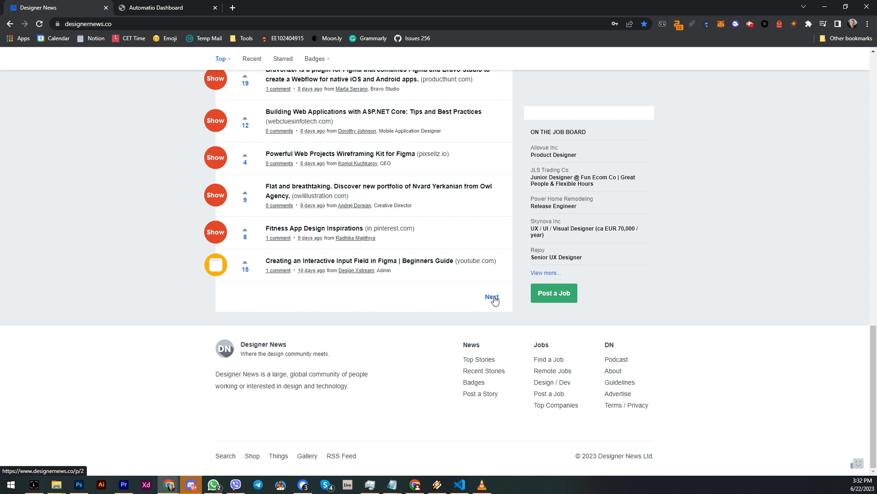
scroll(494, 299, "up", 15)
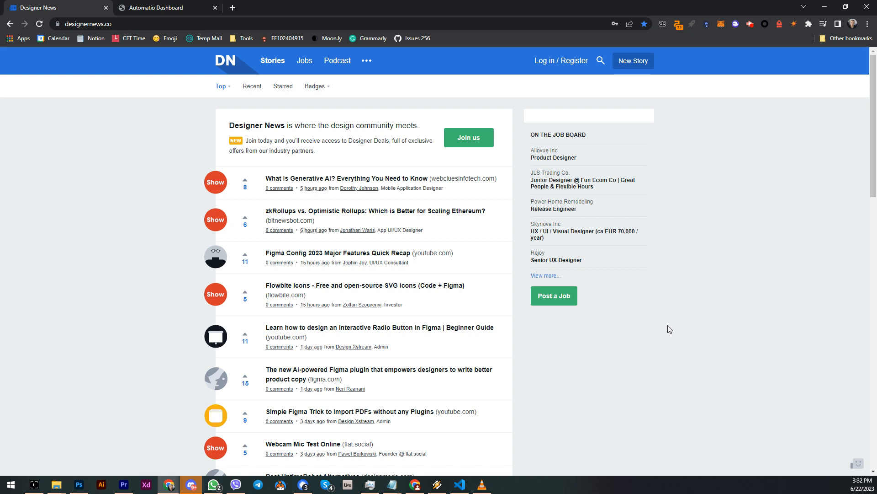
Open the Automatio extension panel on the Designer News page.
left_click_drag(267, 179, 372, 178)
left_click(141, 174)
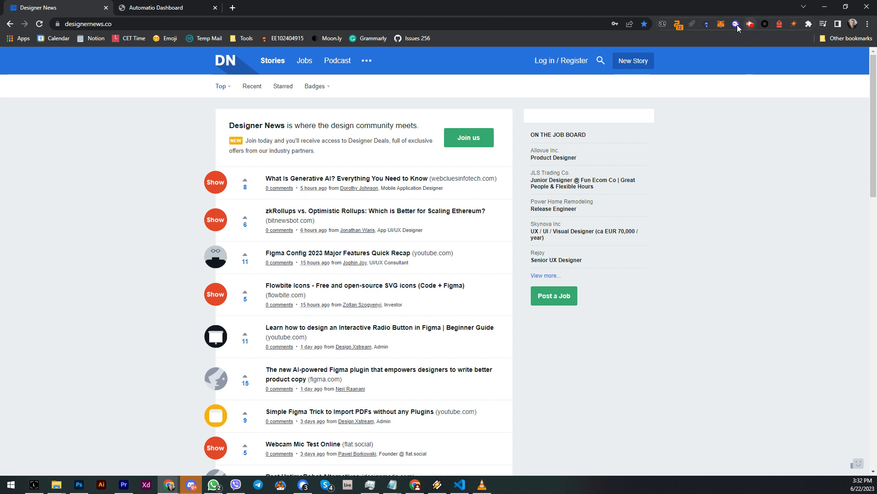
left_click(707, 26)
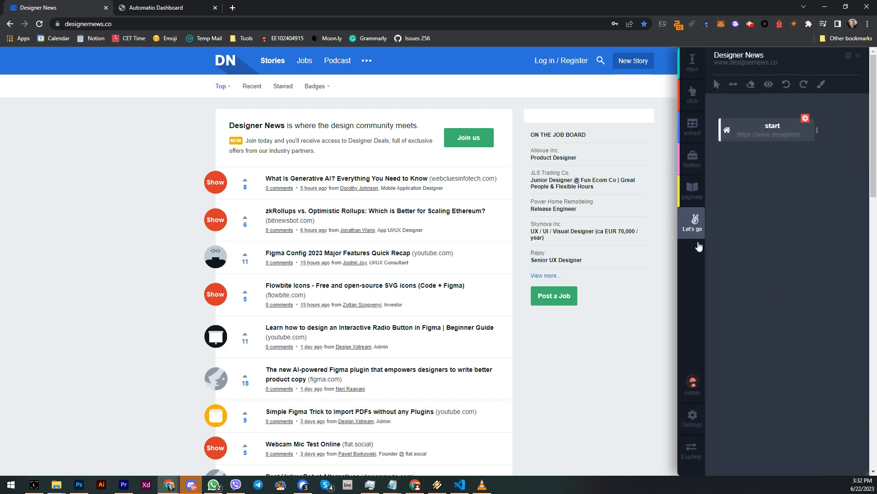
Open the start block's options to review its settings.
left_click(693, 72)
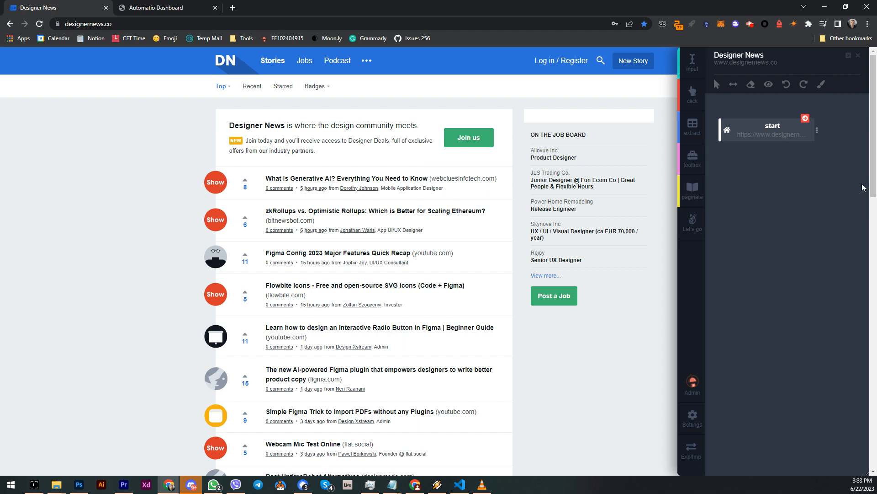
left_click(817, 132)
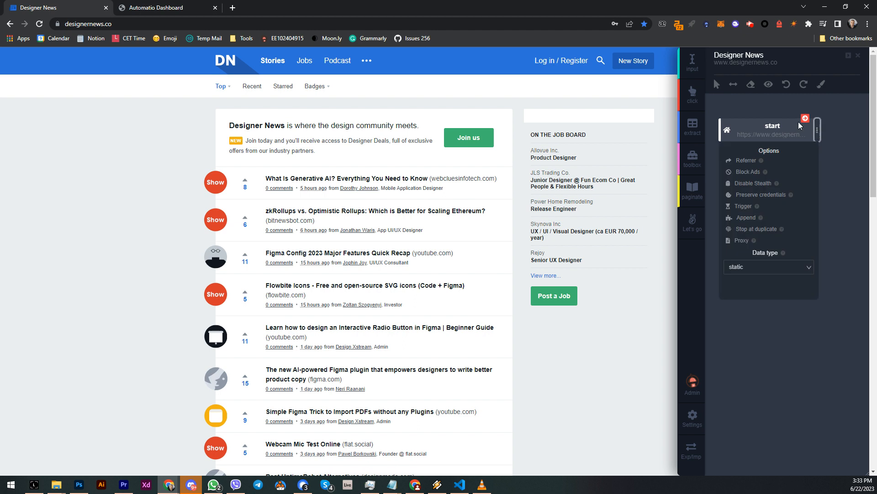
left_click(782, 112)
left_click(817, 132)
left_click(760, 195)
left_click(759, 199)
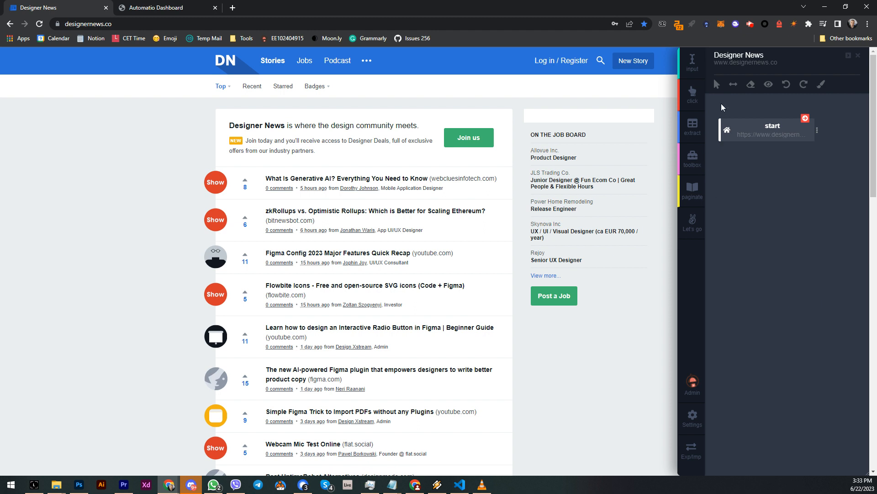
Add a toolbox block after the start block and set its option to Wait.
left_click(692, 127)
left_click(695, 169)
left_click(811, 176)
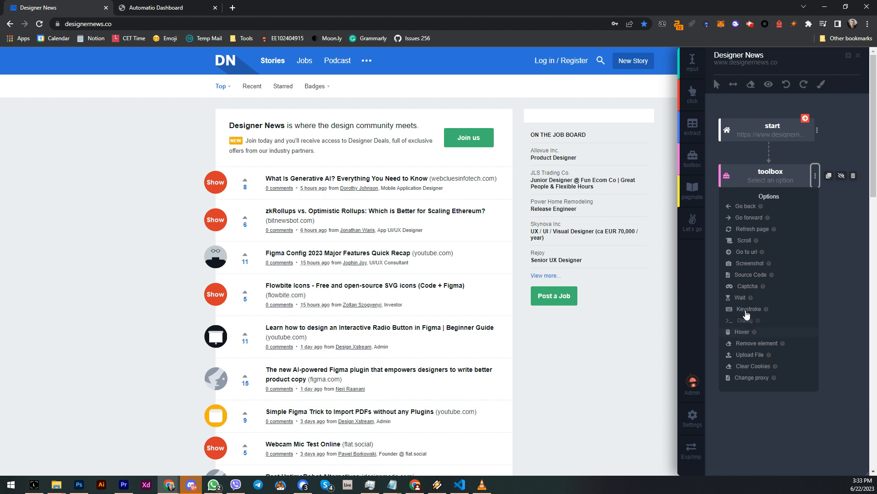
left_click(740, 298)
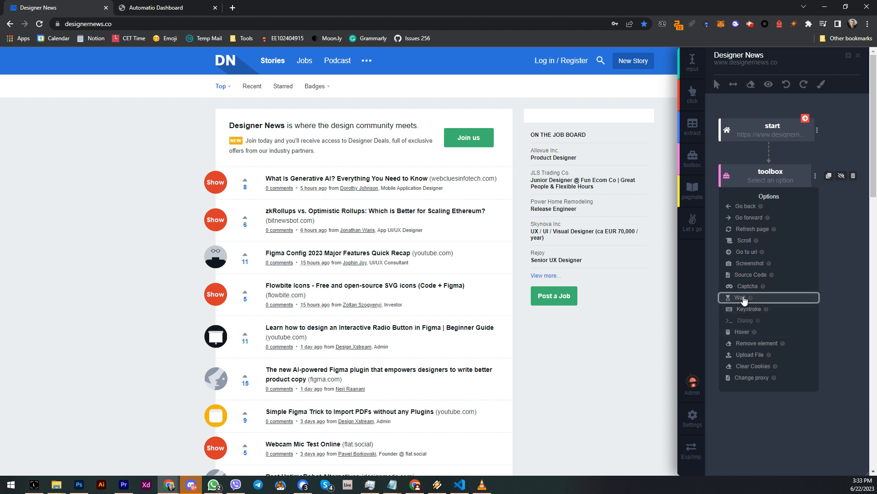
left_click(751, 147)
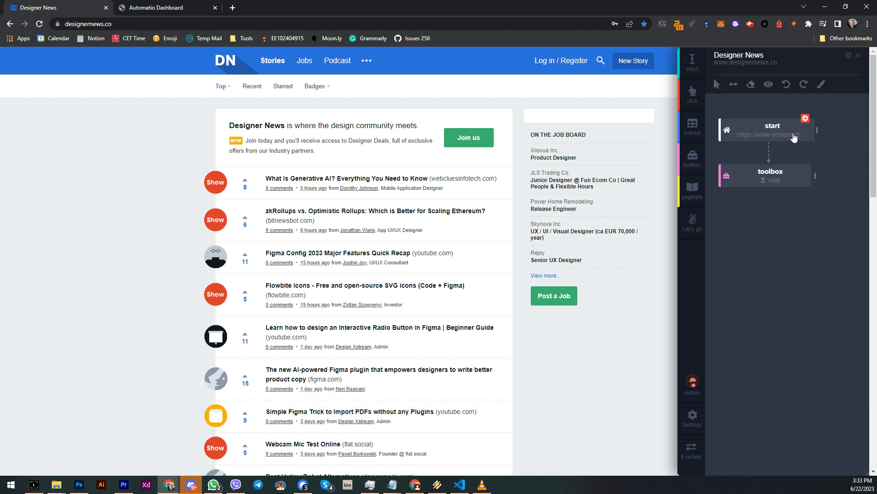
left_click(790, 136)
left_click(748, 153)
left_click(816, 177)
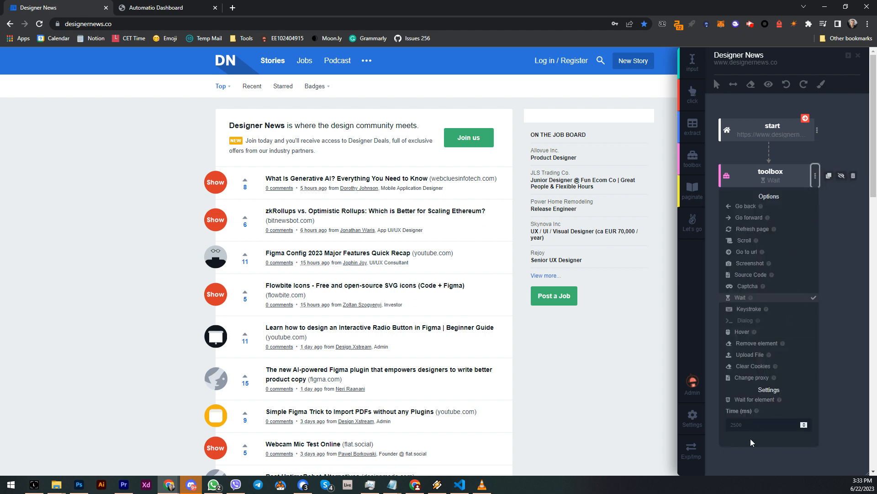
left_click(748, 151)
Add a second toolbox block and set its option to Screenshot.
left_click(696, 157)
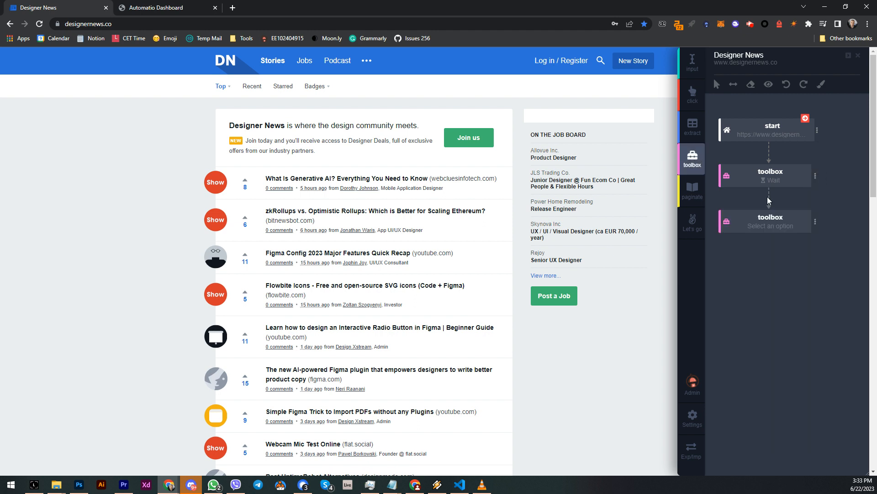
left_click(816, 222)
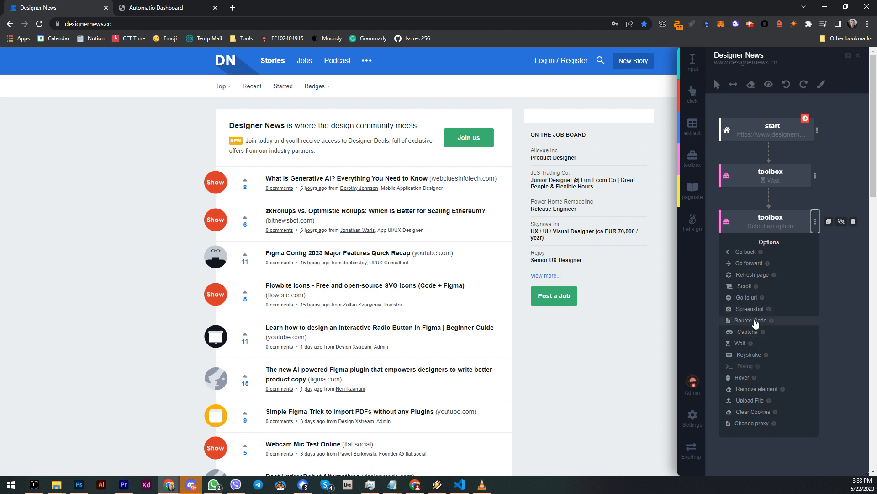
left_click(750, 309)
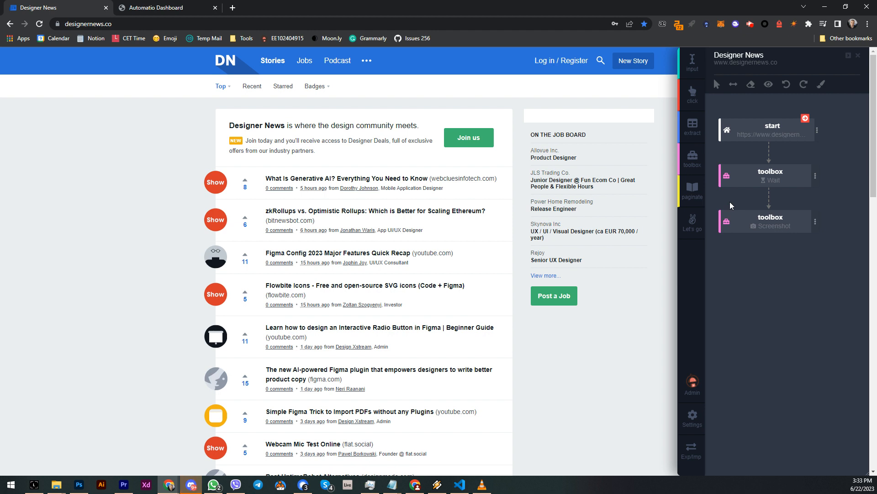
Add an extract block capturing the story titles by picking the first story's title.
left_click(692, 125)
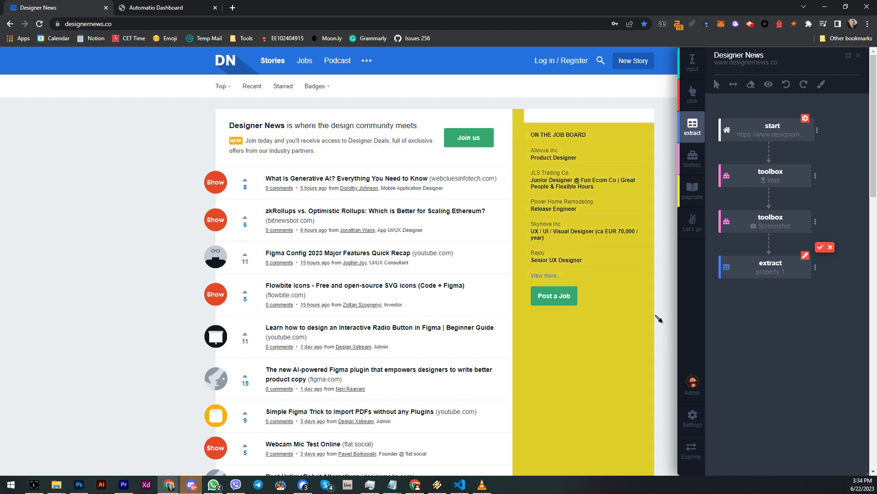
mouse_move(750, 267)
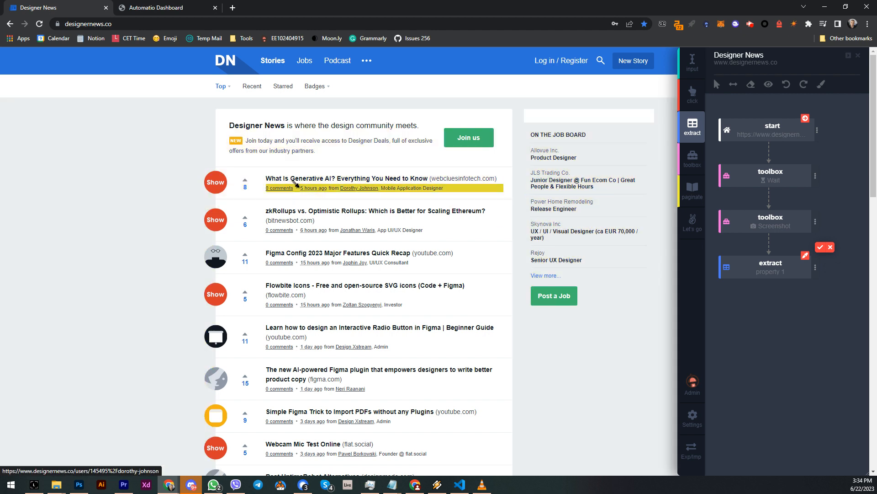
left_click(280, 179)
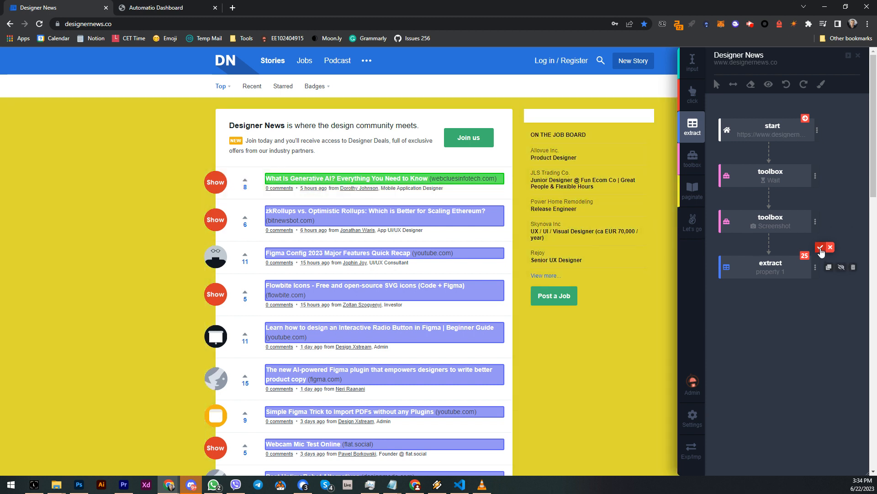
left_click(821, 248)
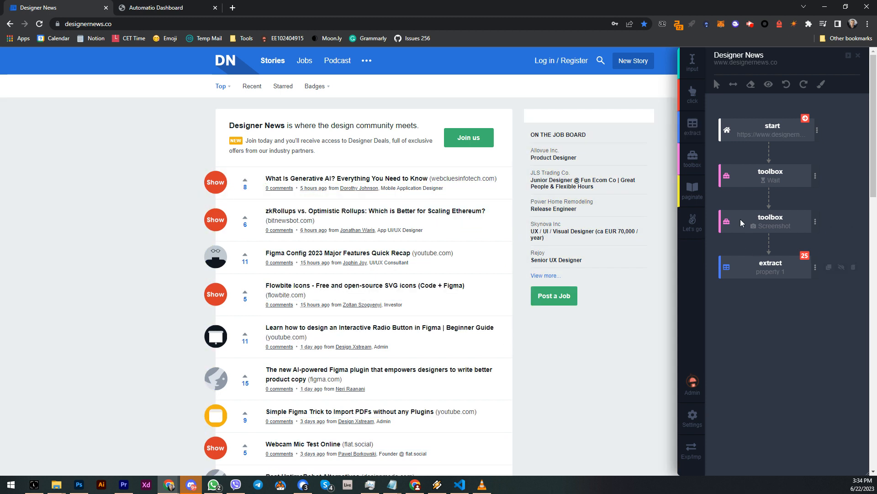
Add extract blocks for each story's upvote count and comment count.
left_click(245, 187)
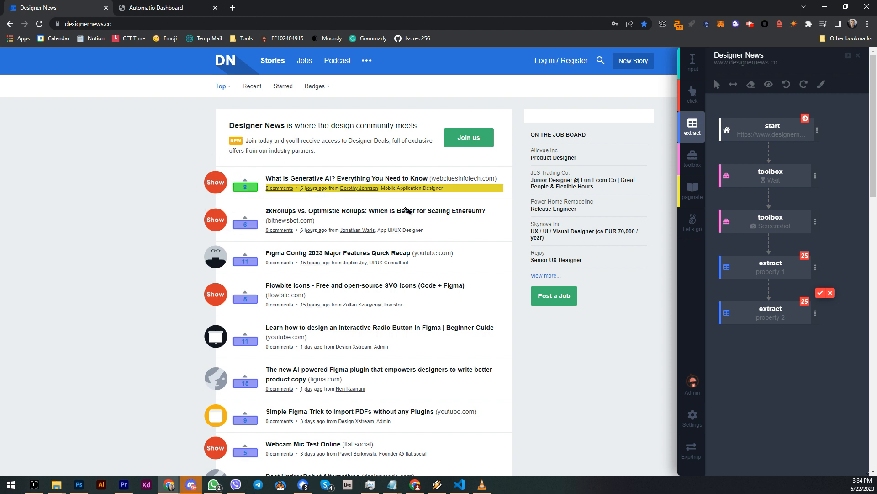
left_click(820, 293)
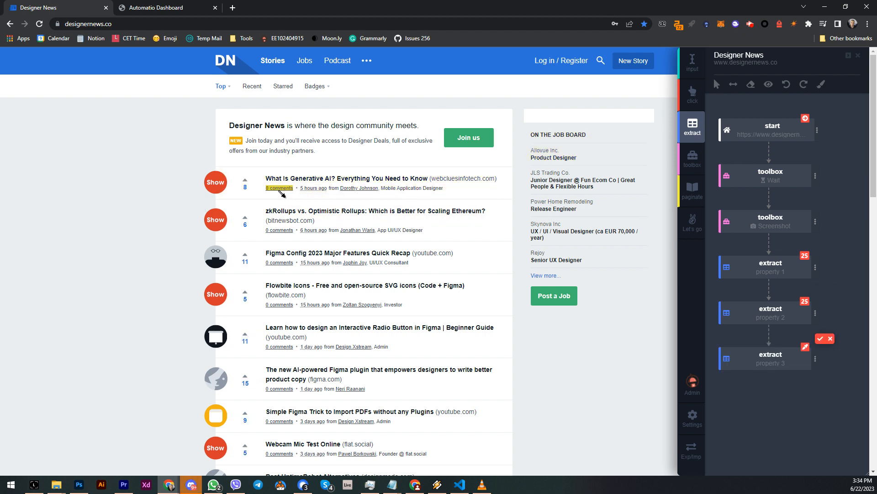
left_click(280, 188)
left_click(692, 128)
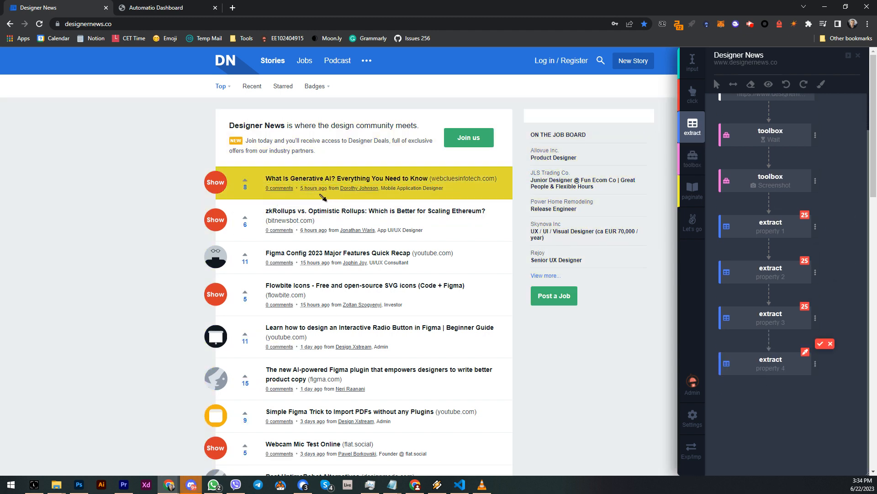
Add extract blocks for the posting time and the author names, excluding the quote's author from the selection.
left_click(315, 189)
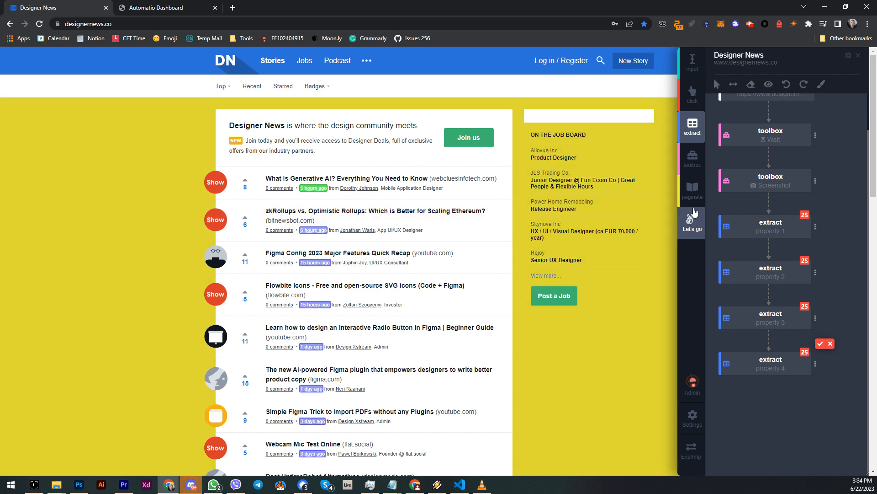
left_click(693, 128)
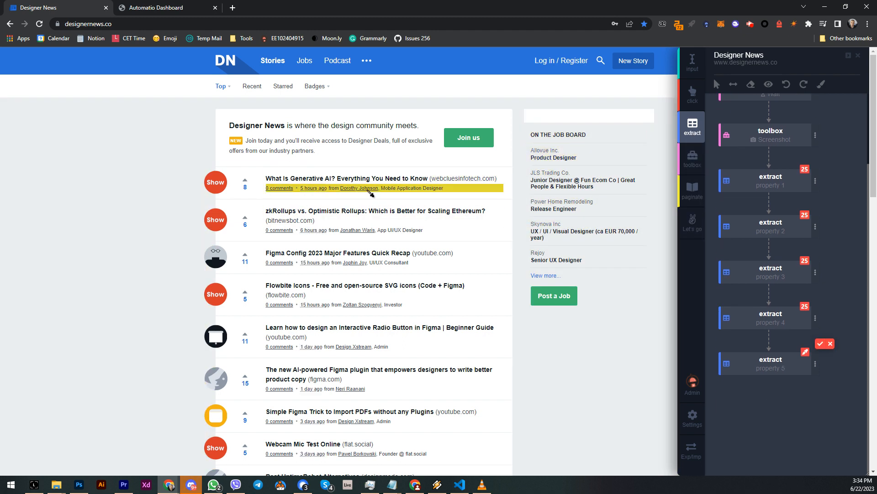
left_click(360, 188)
scroll(366, 218, "down", 1)
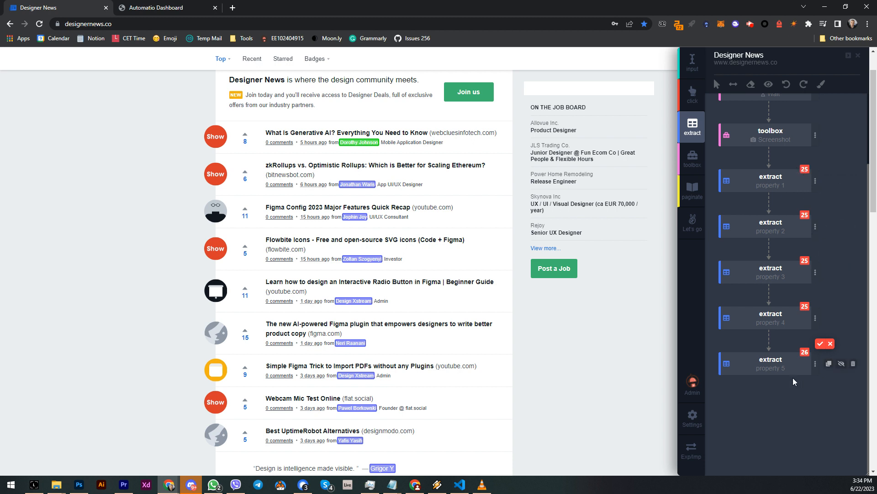
scroll(402, 245, "down", 5)
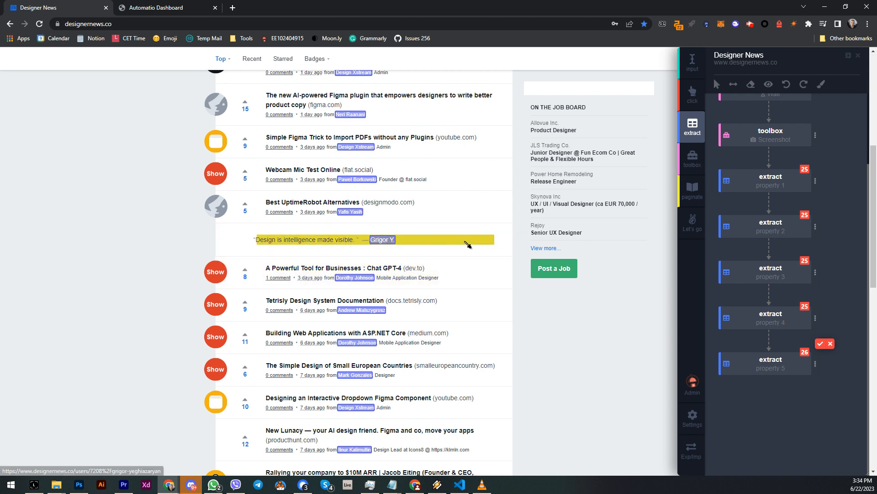
left_click(386, 241)
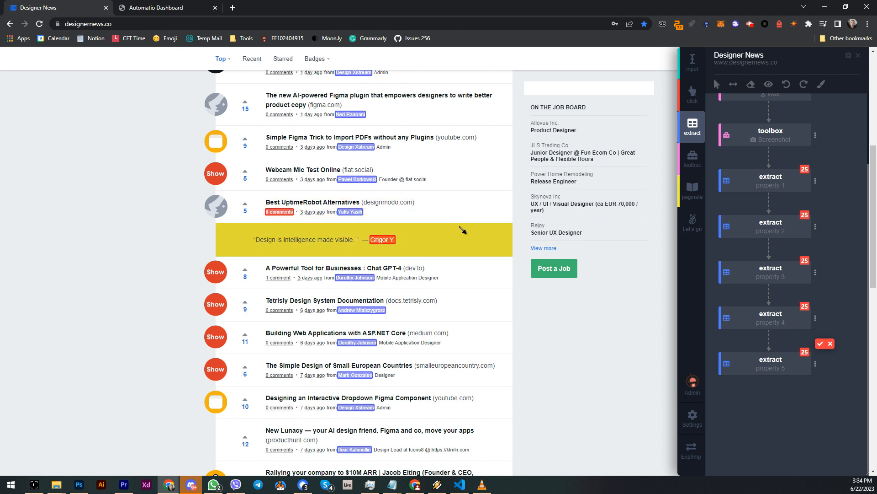
scroll(465, 254, "up", 2)
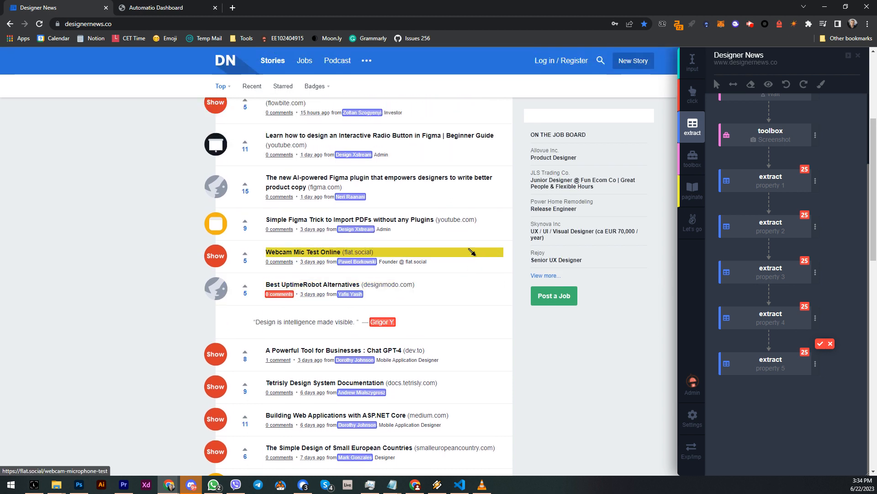
left_click(821, 343)
Duplicate the title extract block and set the copy to extract Link.
scroll(799, 252, "up", 2)
scroll(450, 250, "up", 4)
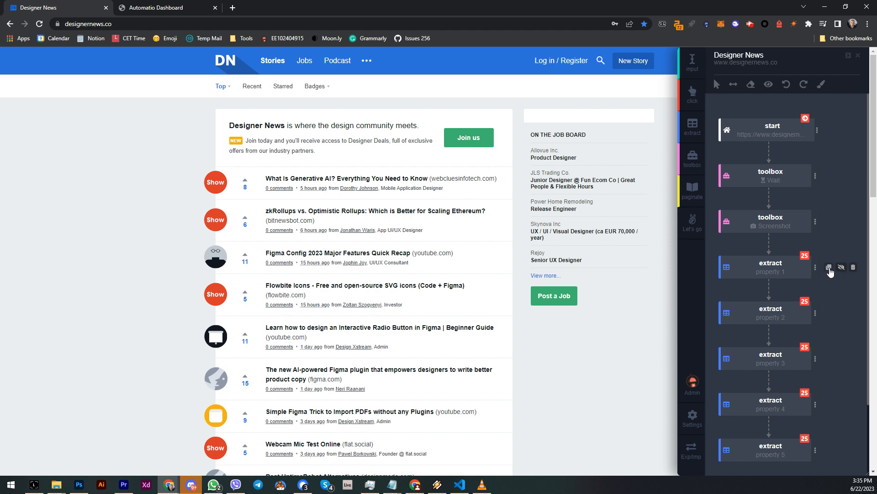
left_click(829, 268)
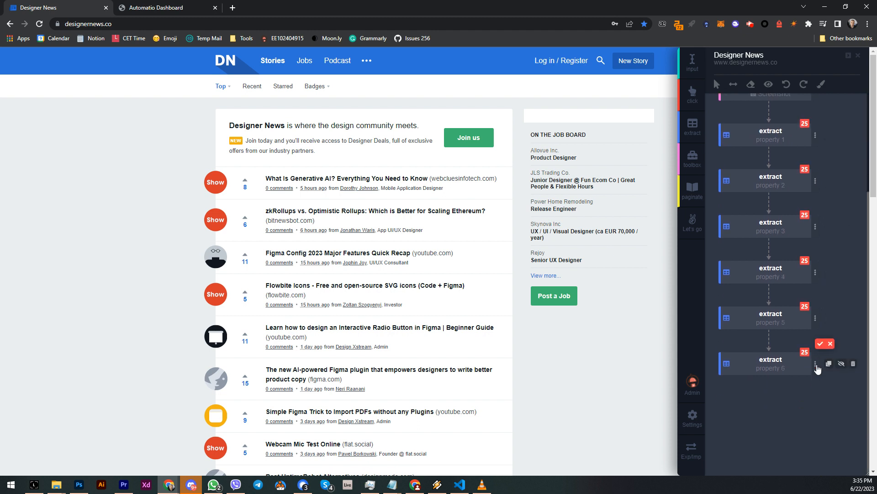
left_click(816, 365)
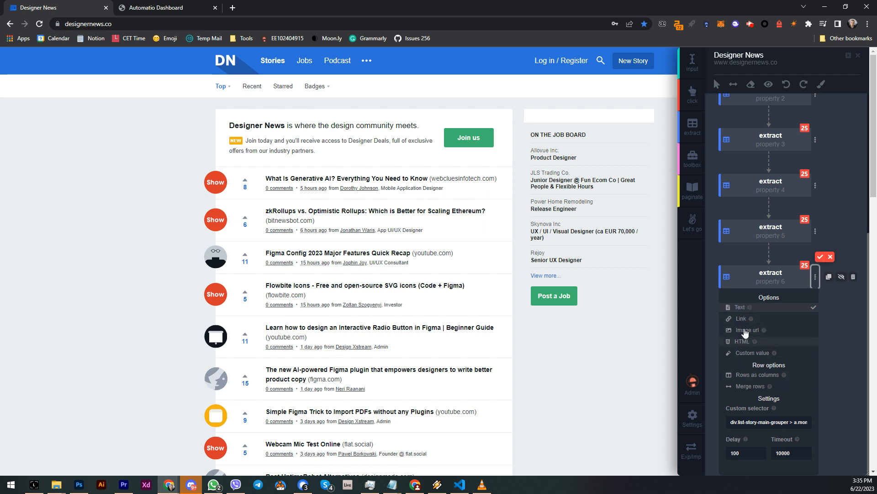
left_click(739, 318)
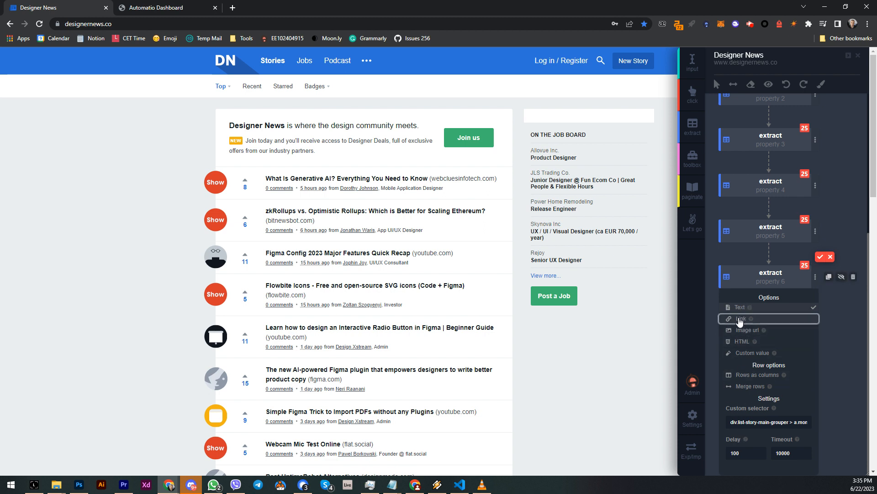
left_click(713, 325)
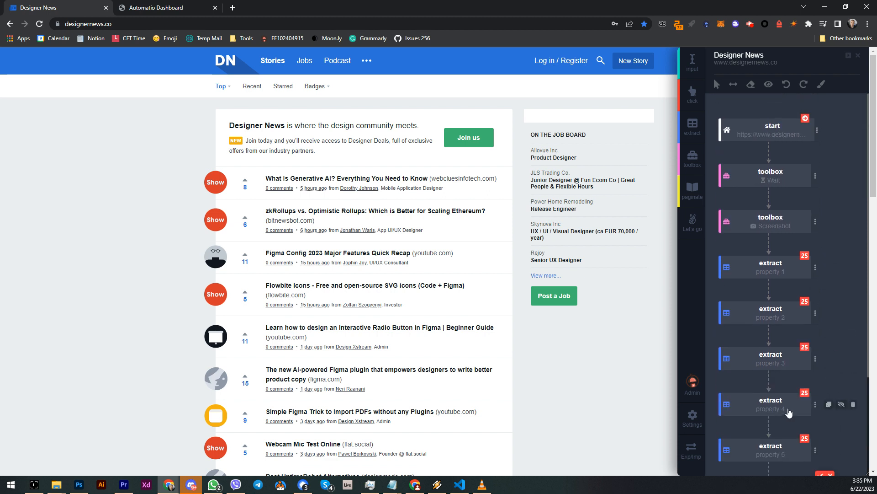
Rename the first two extract blocks' properties to title and votes.
scroll(791, 346, "up", 3)
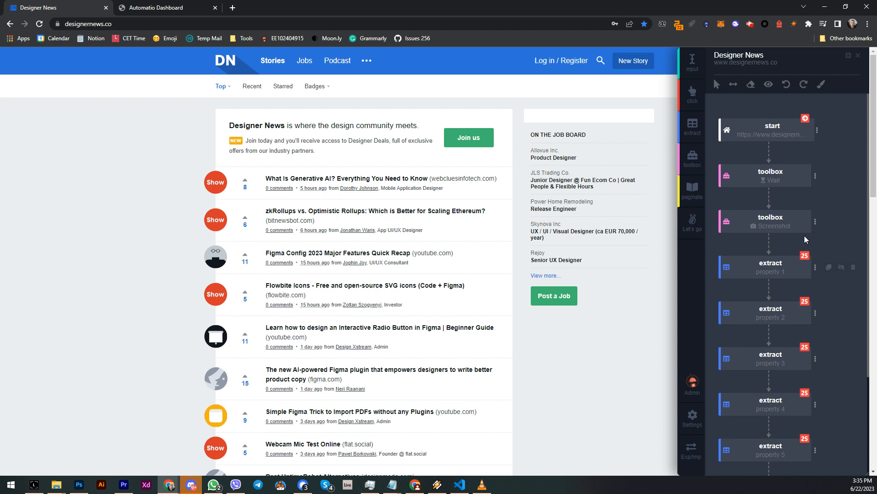
left_click(771, 274)
left_click(773, 273)
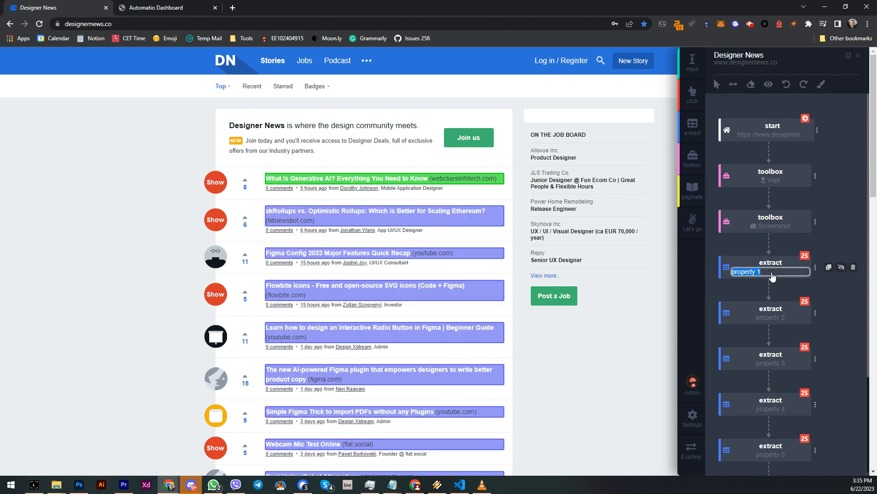
type("titl")
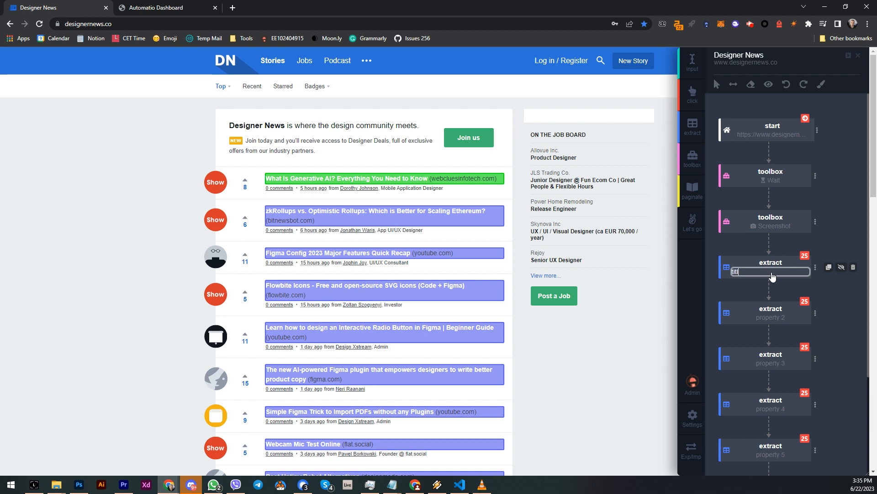
left_click(771, 320)
left_click(770, 320)
type("vo")
Rename the third and fourth extract blocks' properties to comments and date.
left_click(767, 363)
left_click(768, 364)
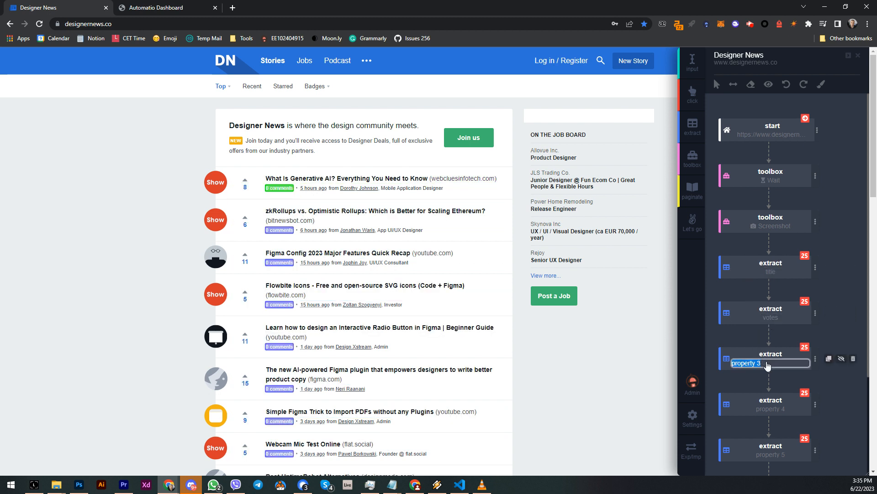
type("comments")
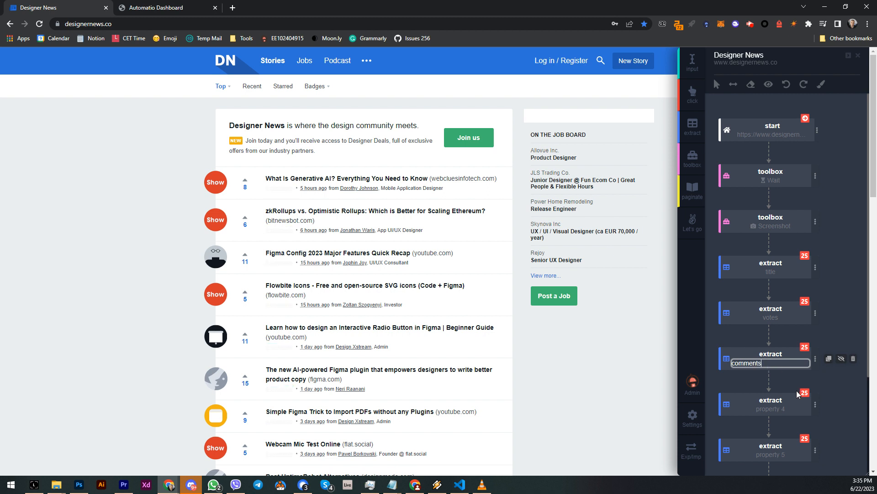
left_click(778, 411)
left_click(778, 412)
type("date")
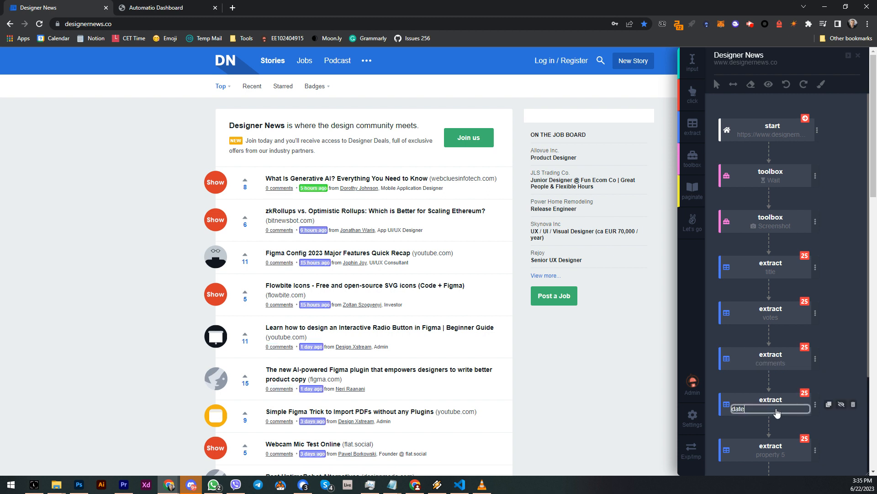
Rename the fifth and sixth extract blocks' properties to author and url.
double_click(768, 457)
type("author")
scroll(773, 434, "down", 2)
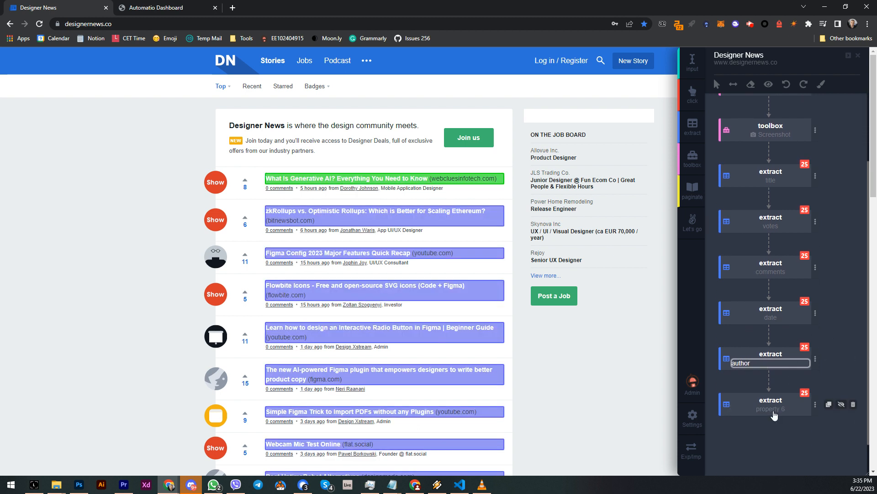
double_click(774, 411)
type("url")
key("Return")
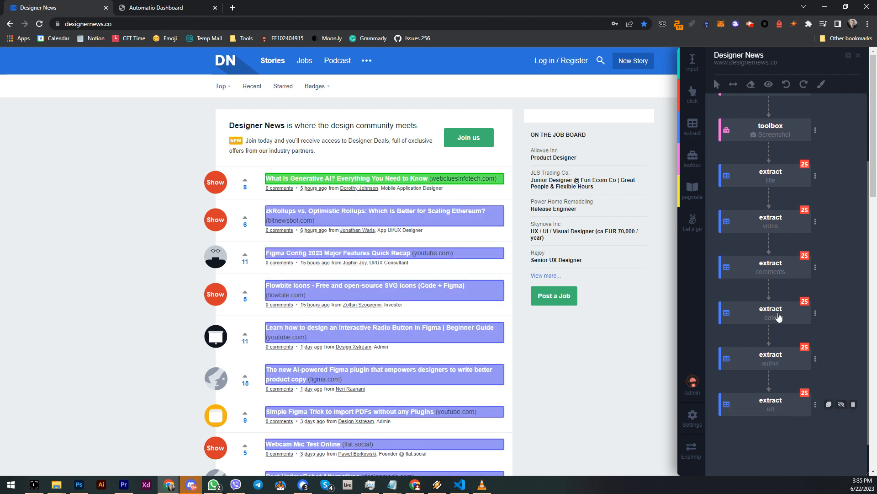
Preview the extracted data in CSV and JSON form, then close the preview.
scroll(764, 286, "up", 2)
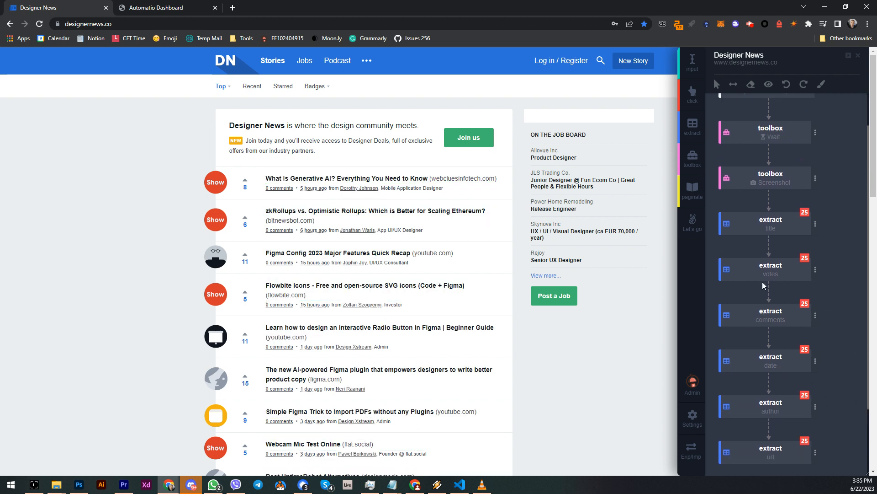
left_click(768, 85)
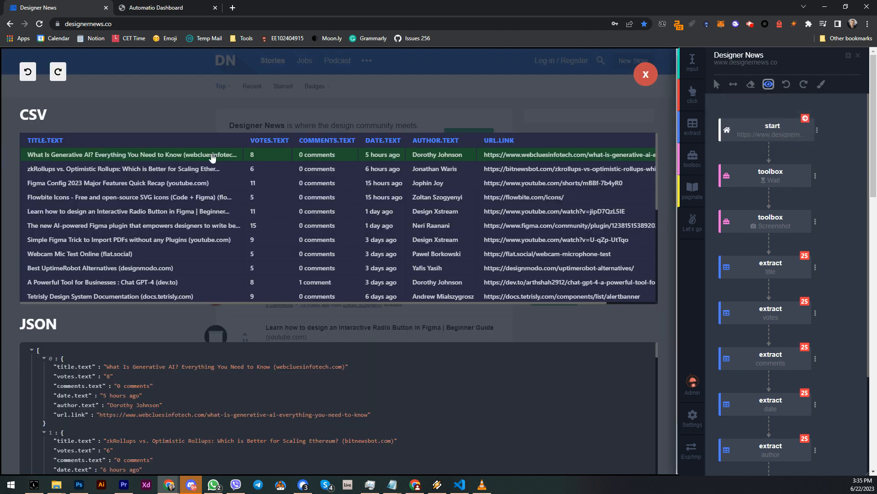
scroll(259, 203, "down", 3)
scroll(274, 210, "up", 3)
scroll(346, 149, "down", 3)
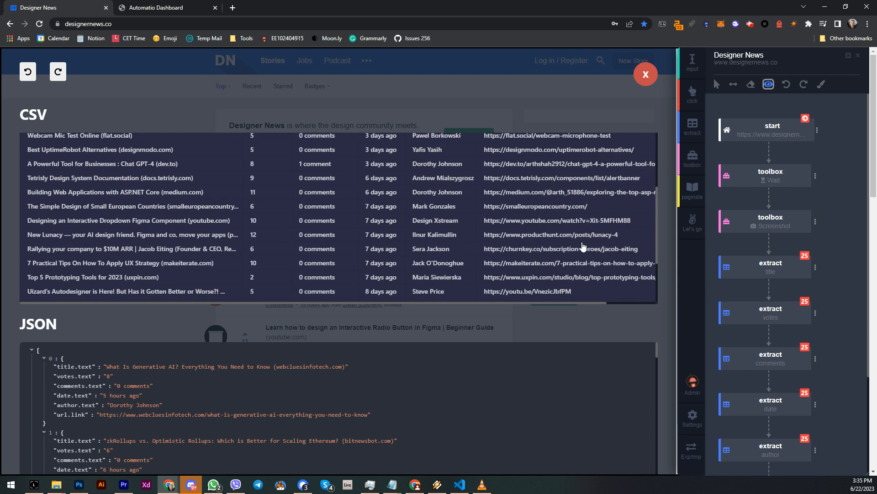
left_click(643, 76)
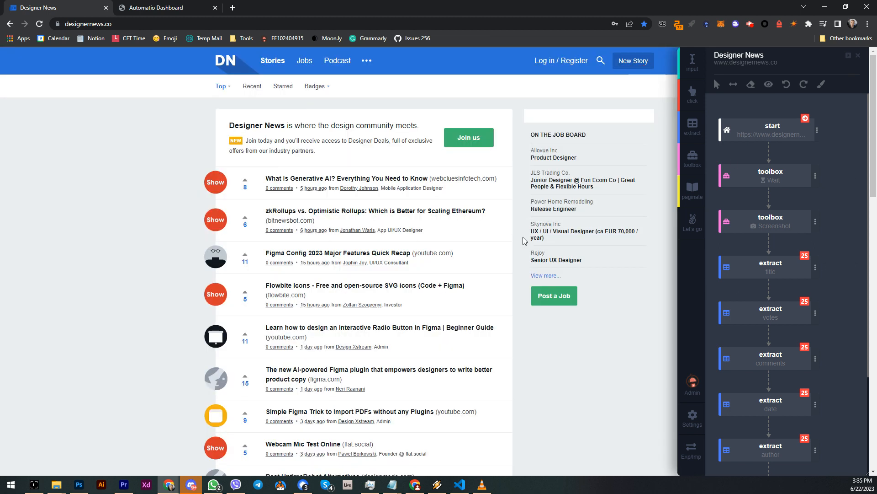
Add a paginate block at the bottom of the page, picking the Next link as the pagination button.
scroll(429, 274, "down", 3)
scroll(457, 274, "up", 3)
scroll(798, 257, "down", 3)
scroll(516, 309, "down", 15)
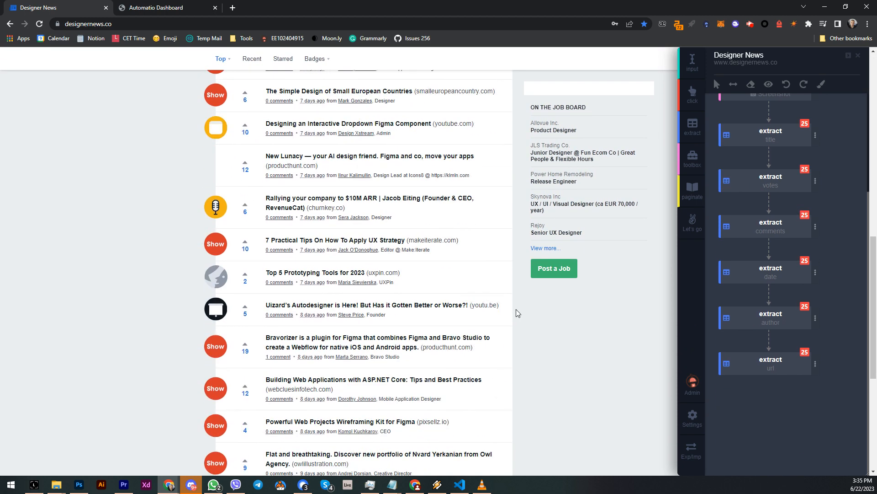
scroll(473, 370, "down", 2)
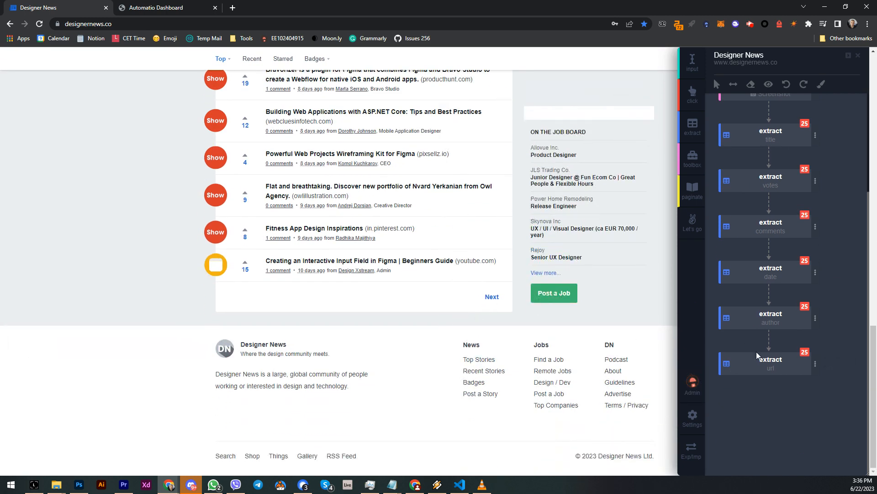
left_click(693, 191)
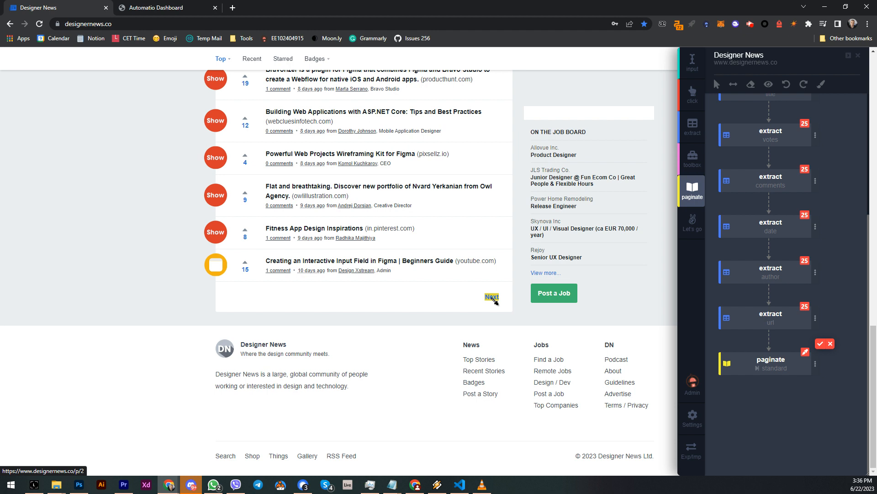
left_click(494, 300)
left_click(821, 345)
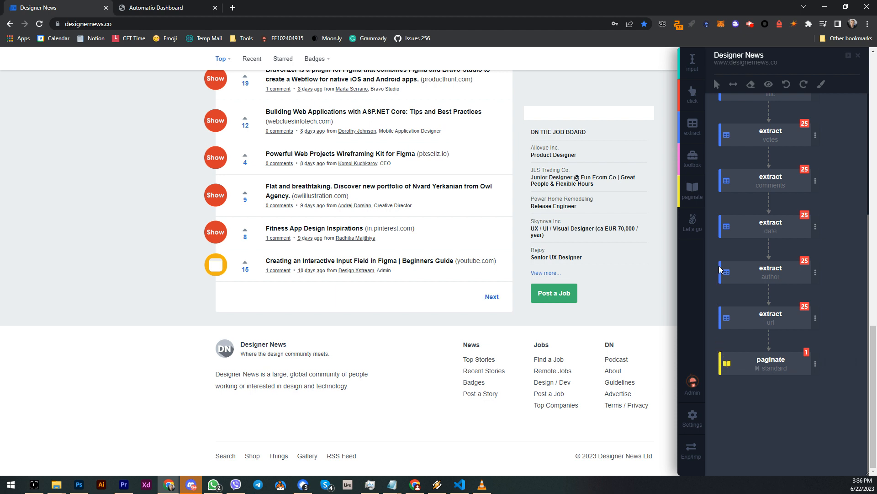
Set the pagination loop to 10 pages.
scroll(723, 223, "up", 3)
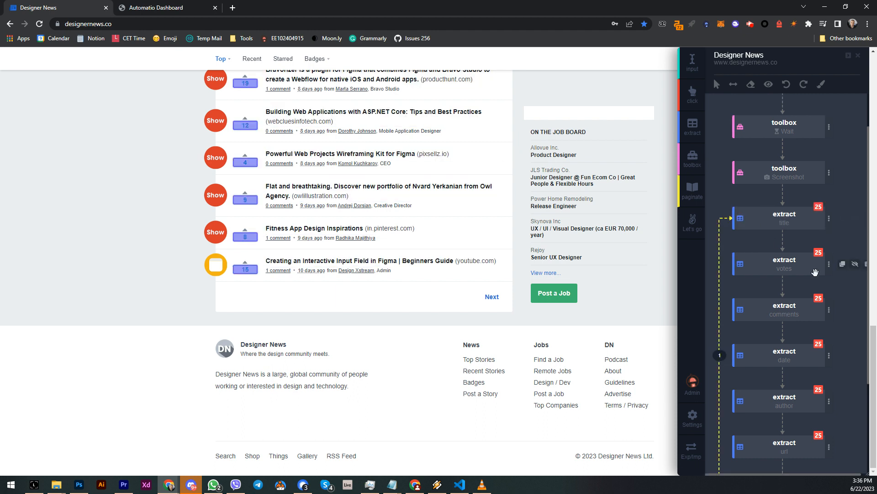
scroll(808, 287, "down", 3)
scroll(791, 301, "up", 2)
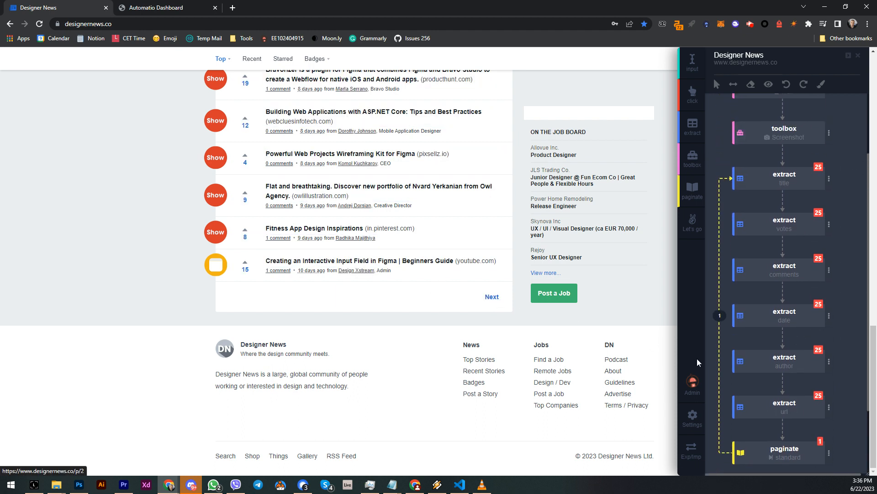
mouse_move(789, 175)
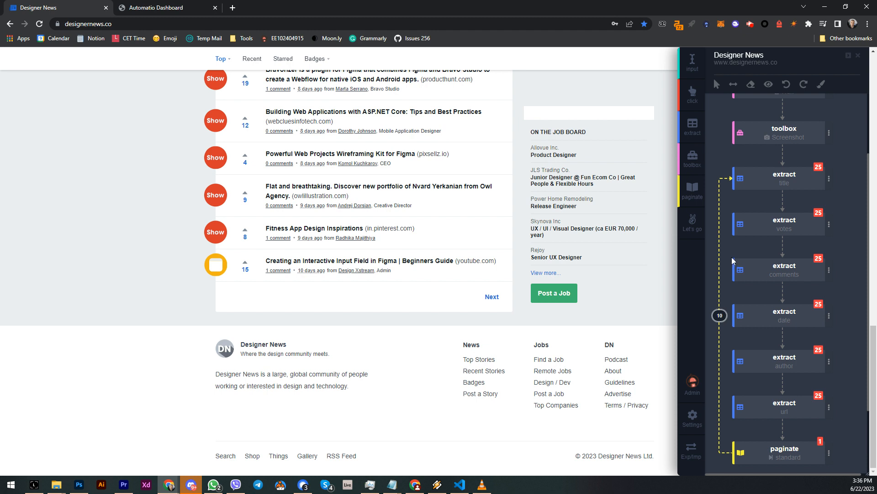
key("Return")
scroll(717, 174, "down", 2)
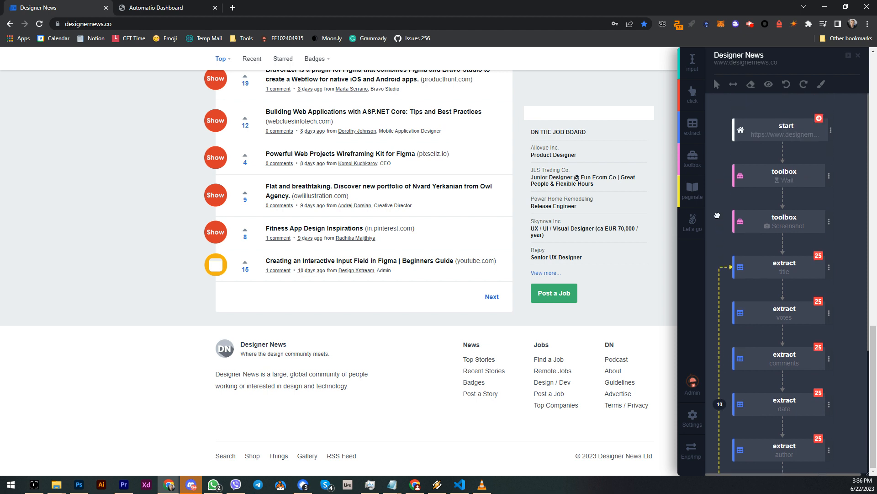
Create and run the scraper as a new instance.
left_click(694, 241)
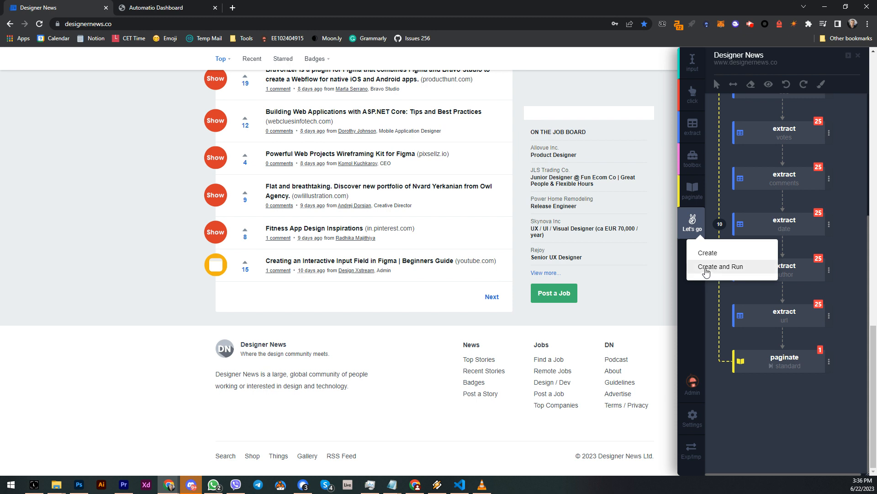
left_click(706, 269)
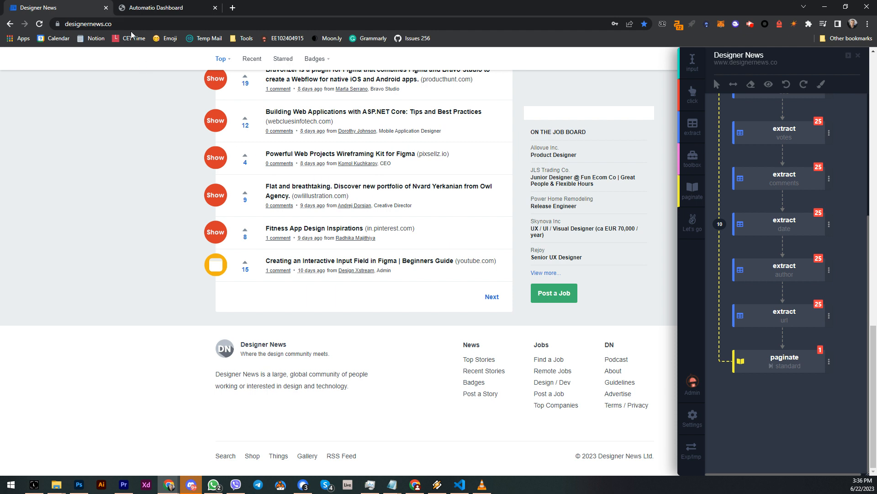
Open the running Designer News instance from the Automatio dashboard's instances list.
left_click(154, 11)
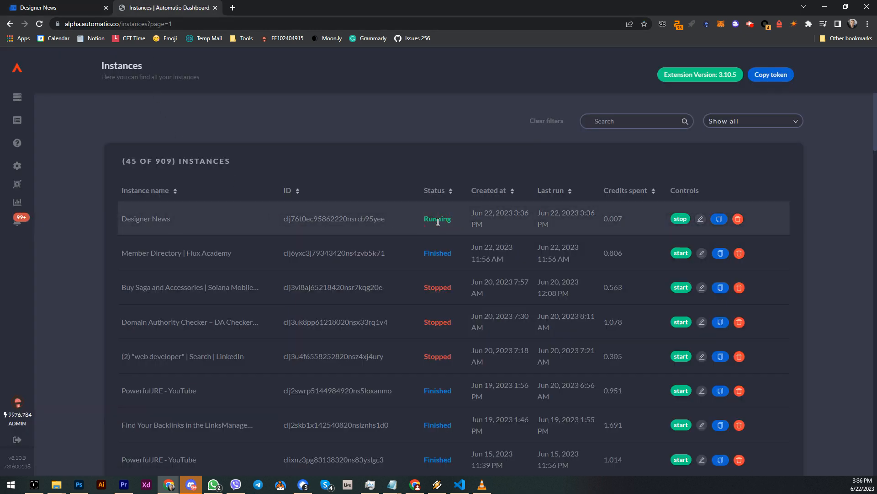
double_click(159, 161)
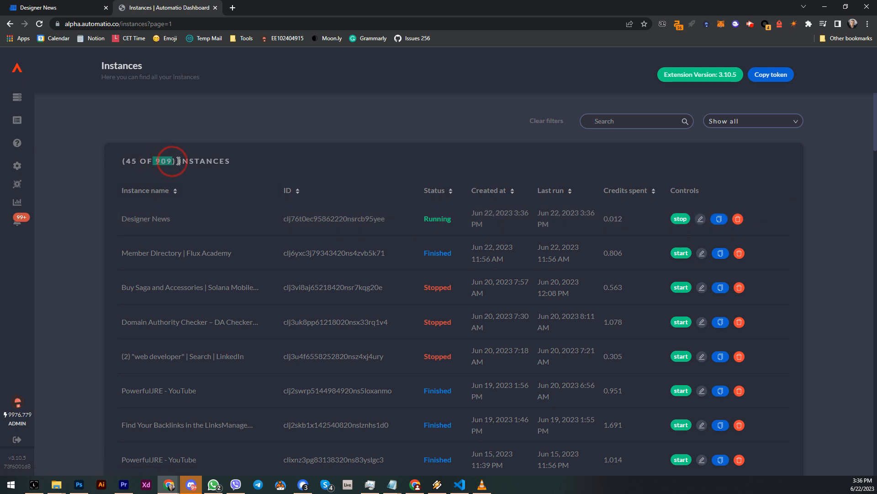
left_click(162, 162)
double_click(161, 161)
scroll(164, 384, "down", 5)
scroll(164, 383, "up", 5)
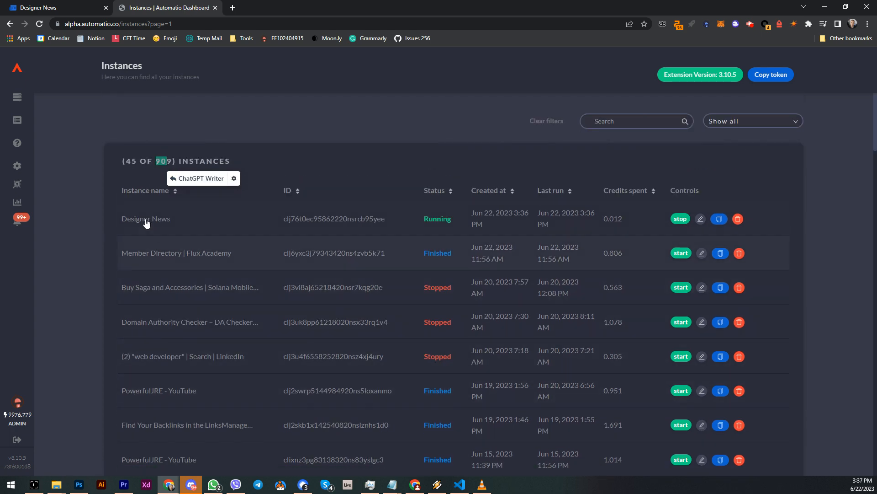
left_click(147, 216)
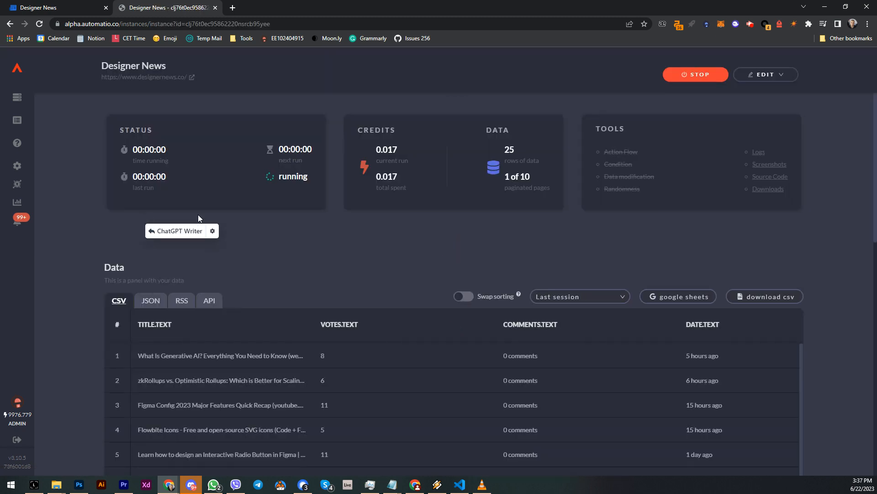
Examine the instance's scraped data table and its run logs.
left_click(374, 246)
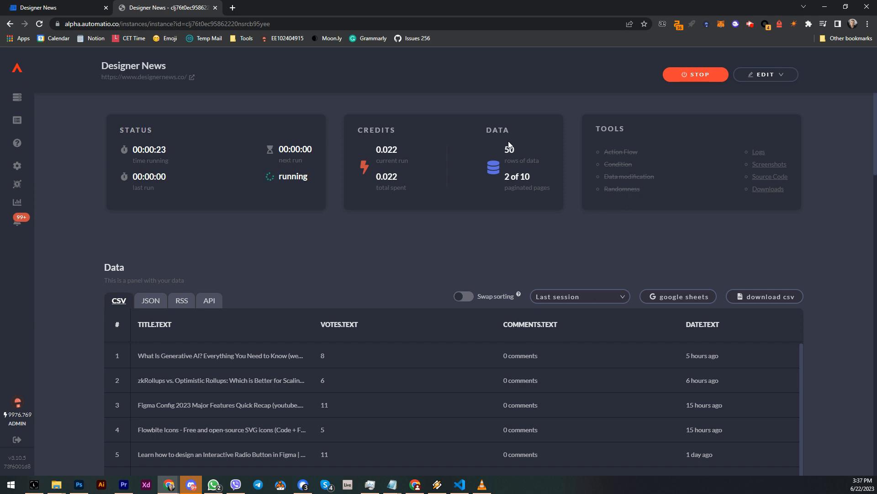
scroll(780, 303, "down", 8)
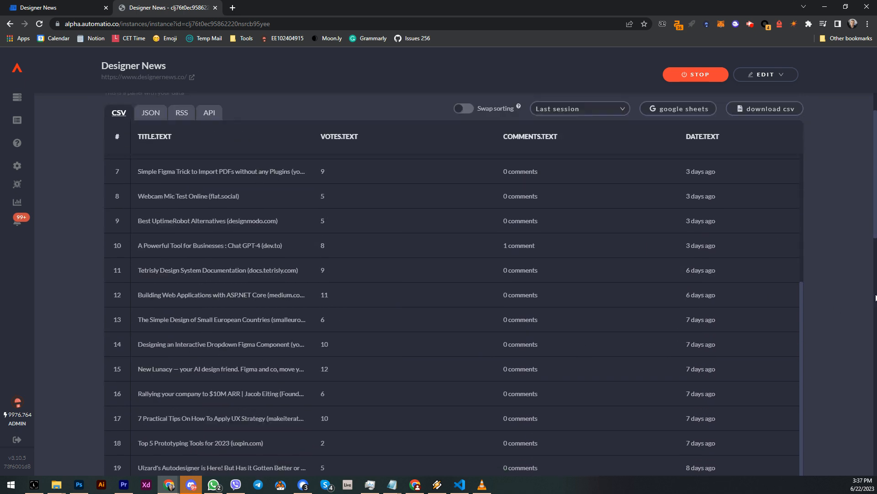
scroll(818, 220, "up", 5)
left_click(767, 153)
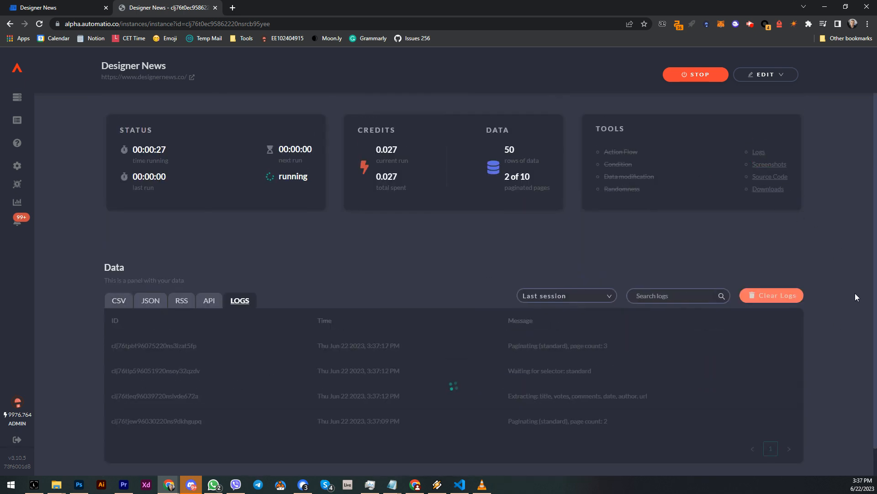
scroll(835, 300, "down", 4)
scroll(767, 333, "down", 2)
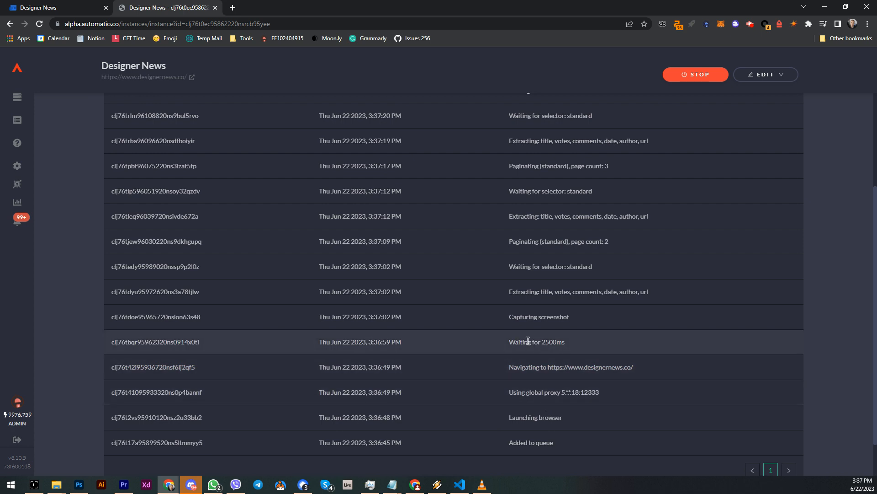
scroll(640, 293, "up", 2)
scroll(641, 295, "up", 3)
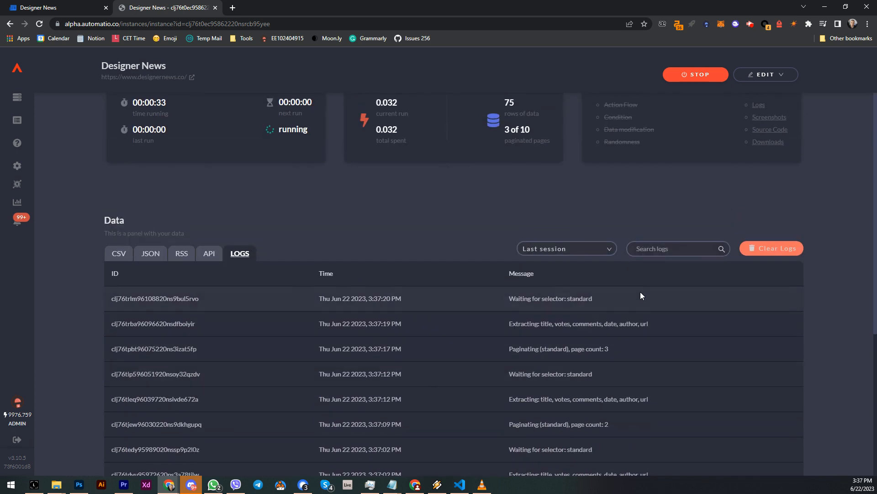
View the captured screenshot in lightbox mode, zooming the page in and back to 100%.
left_click(770, 164)
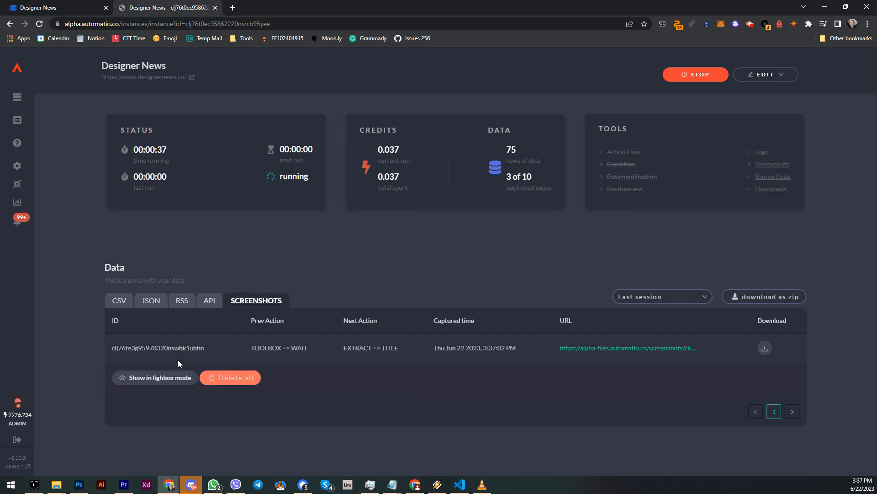
left_click(158, 377)
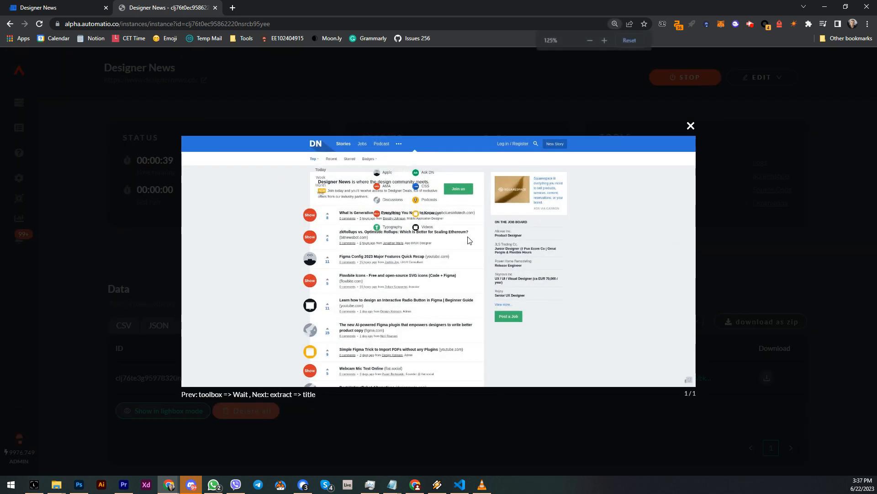
key("ctrl+plus")
key("ctrl+plus")
key("ctrl+plus")
key("ctrl+plus")
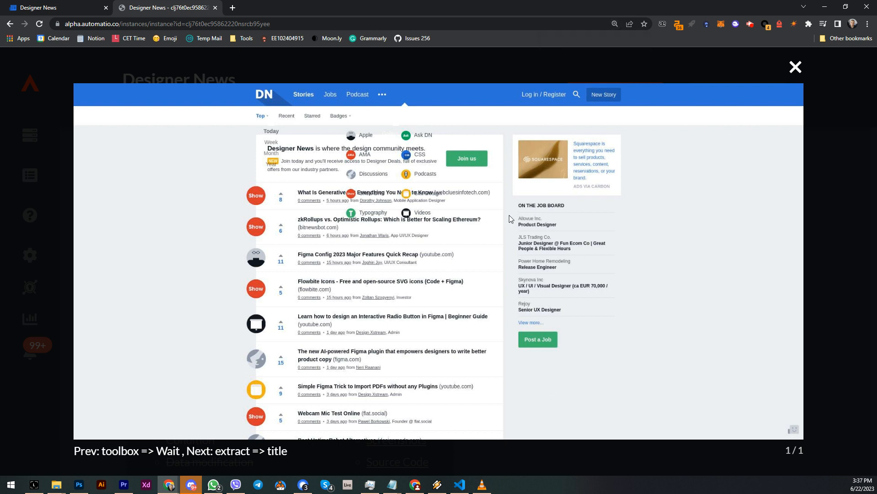
key("ctrl+0")
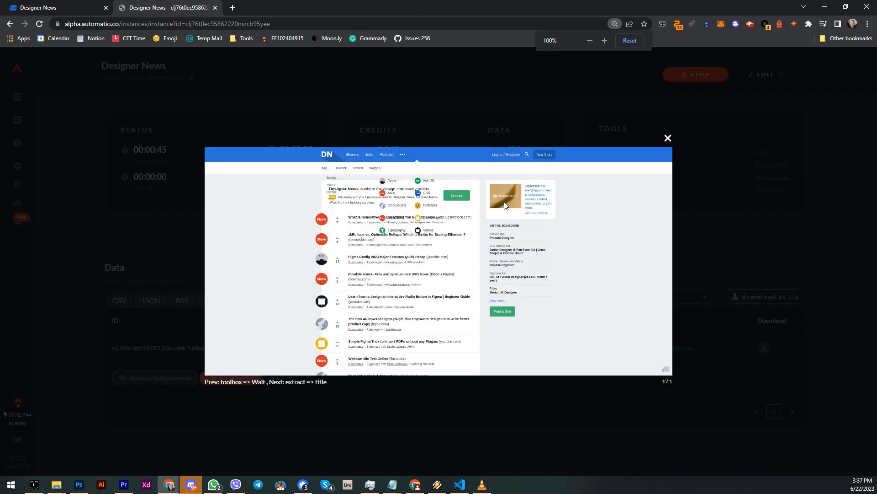
Close the screenshot lightbox and review the scraped data in the CSV view along with the run's progress figures.
left_click(668, 138)
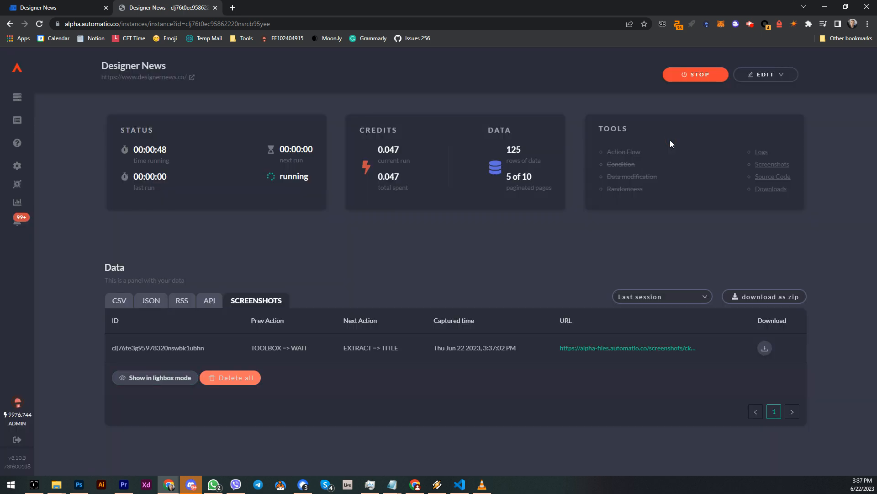
left_click(120, 303)
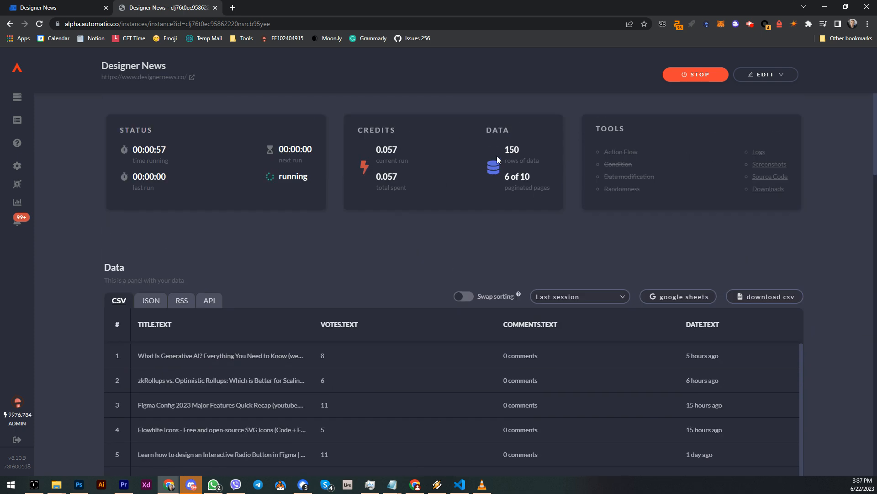
double_click(512, 149)
left_click(538, 123)
left_click(512, 116)
double_click(389, 151)
left_click(170, 153)
Switch to the JSON view of the data and expand the first group of items.
left_click(146, 305)
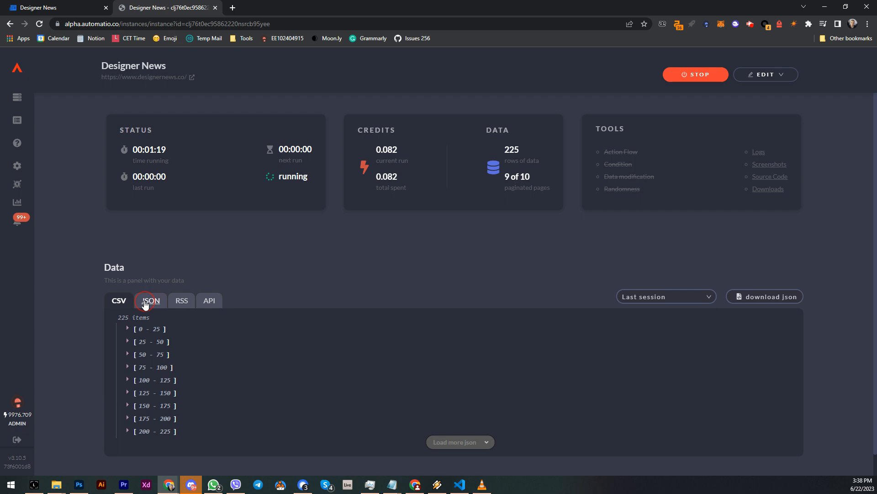
scroll(197, 330, "down", 1)
left_click(128, 307)
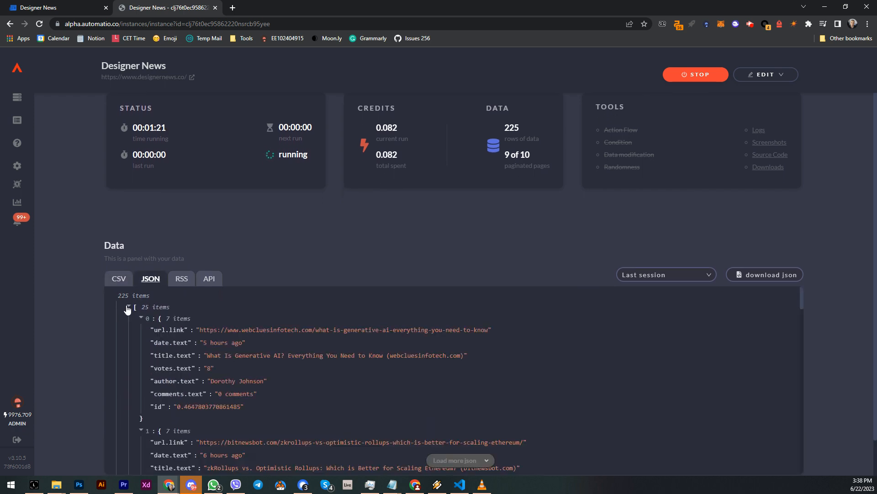
Browse the RSS and API tabs, scrolling through the public API endpoint URLs.
left_click(181, 279)
left_click(204, 283)
scroll(475, 330, "down", 8)
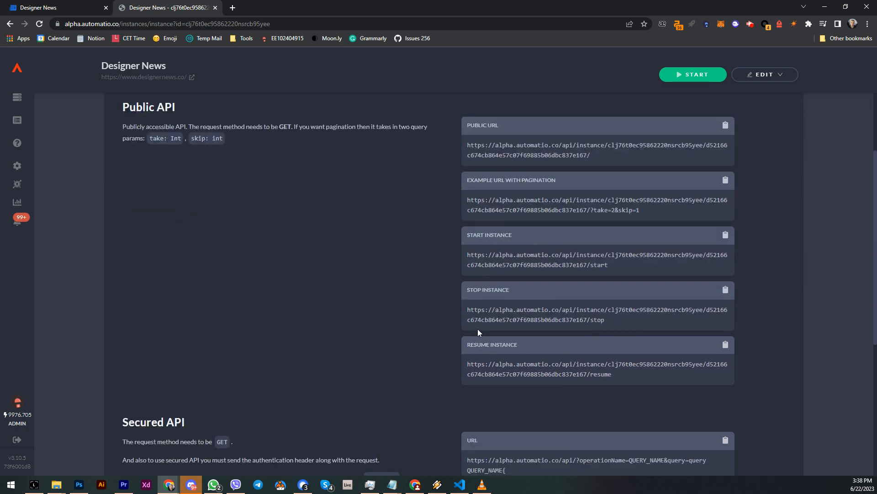
scroll(446, 327, "up", 10)
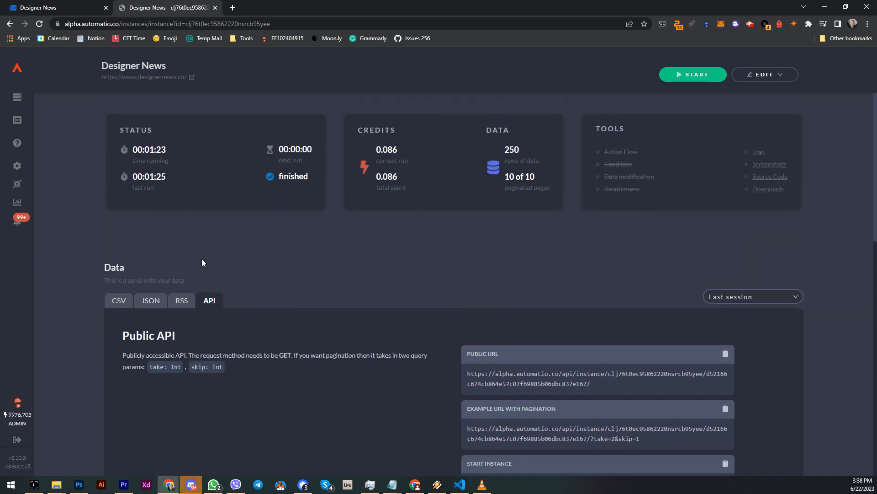
scroll(429, 251, "down", 5)
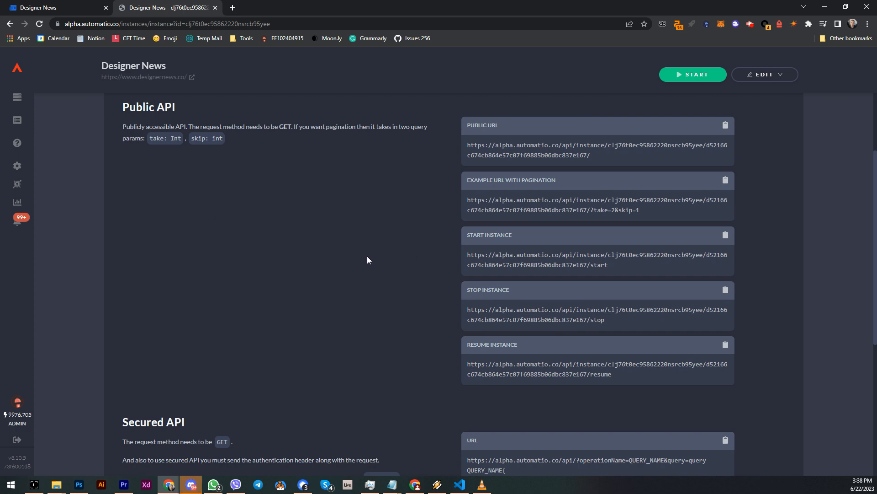
scroll(367, 260, "down", 5)
scroll(368, 260, "up", 7)
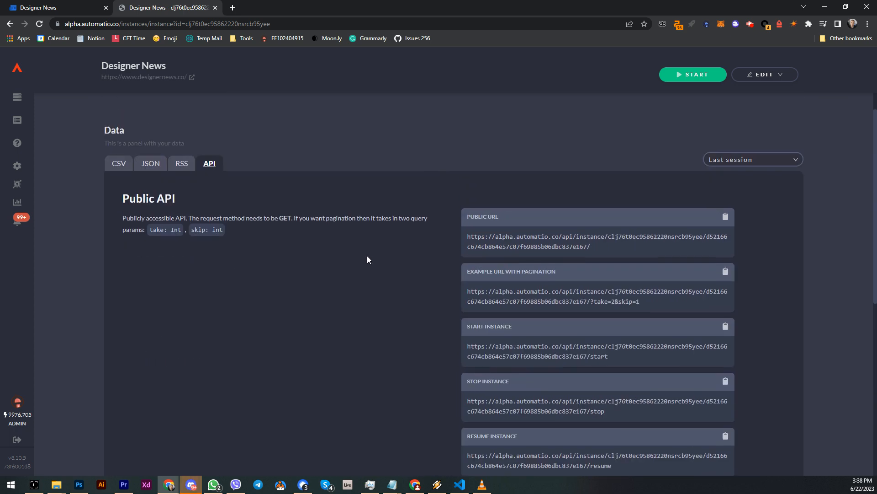
scroll(368, 259, "up", 3)
Return to the CSV view and open the Google Sheets sync dialog, then close it without connecting.
left_click(119, 300)
left_click_drag(271, 177, 311, 175)
left_click(392, 231)
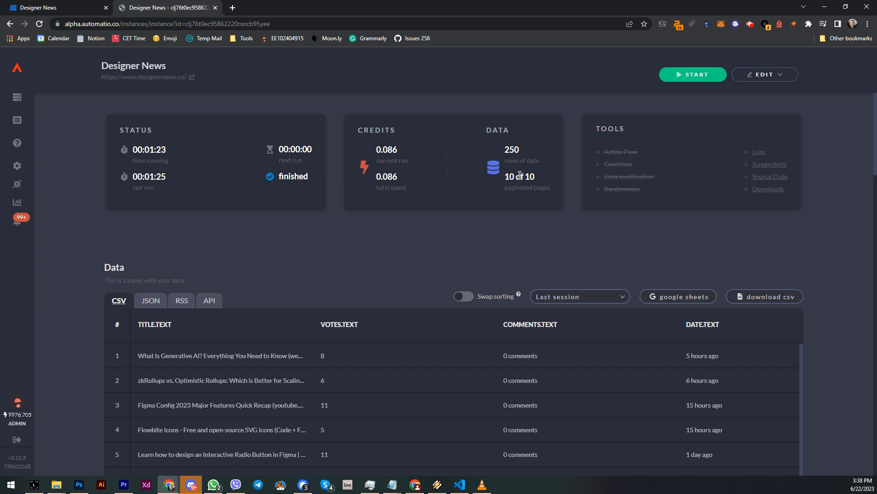
double_click(521, 150)
left_click(436, 253)
left_click(686, 297)
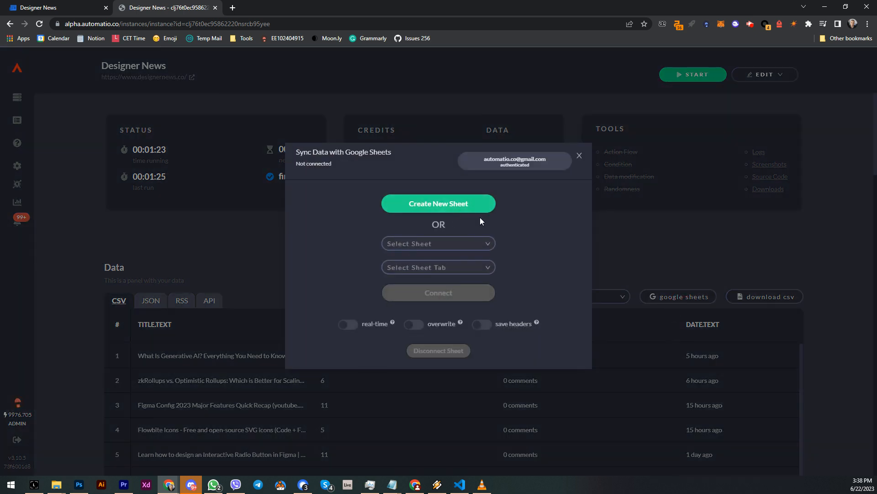
left_click(579, 157)
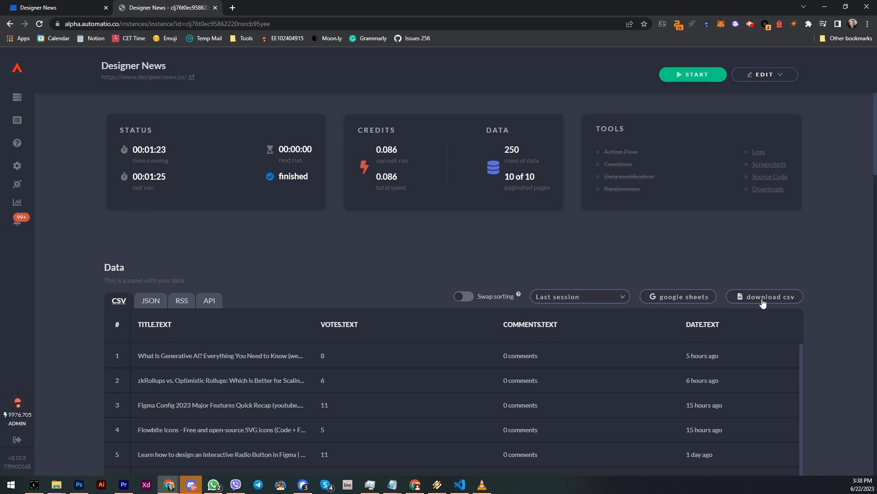
Download the data as CSV and open the Designer News (6).csv file in LibreOffice Calc, dismissing the tip dialog.
left_click(767, 298)
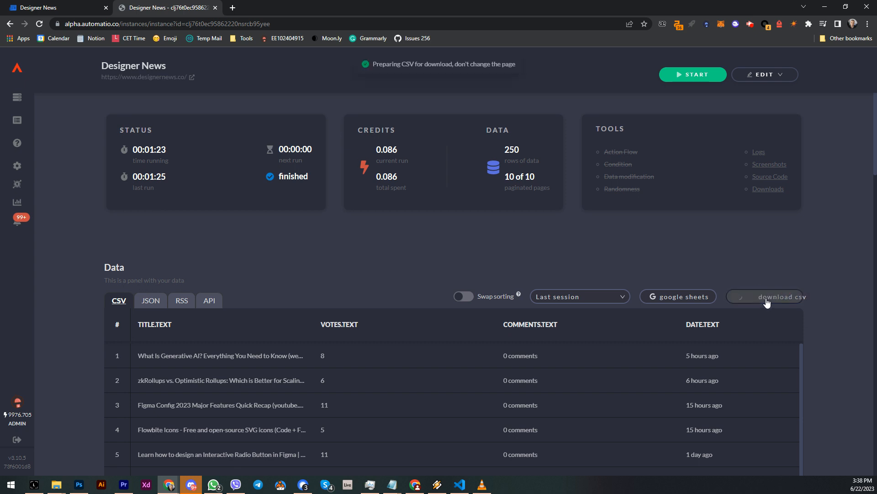
left_click(54, 461)
left_click(512, 320)
left_click(485, 258)
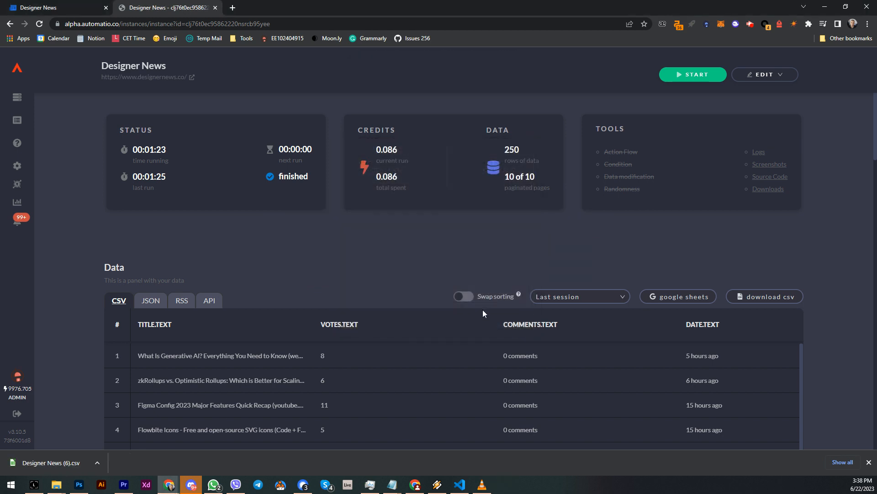
left_click(471, 361)
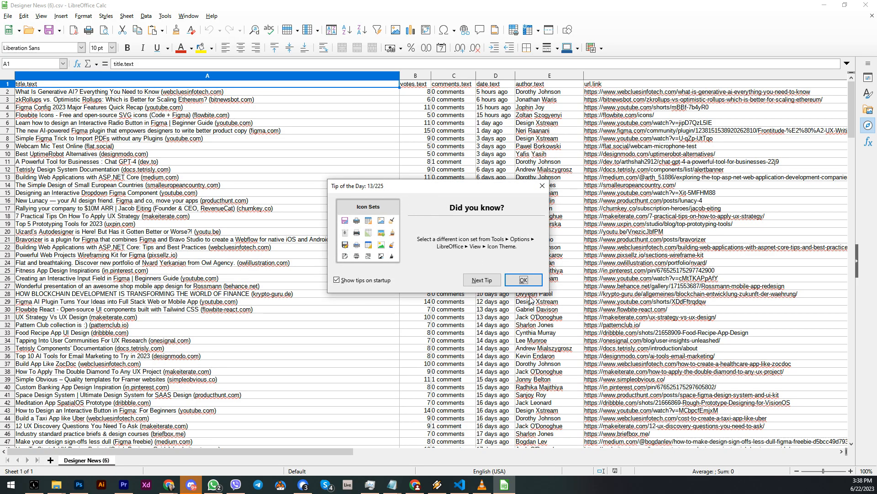
left_click(523, 280)
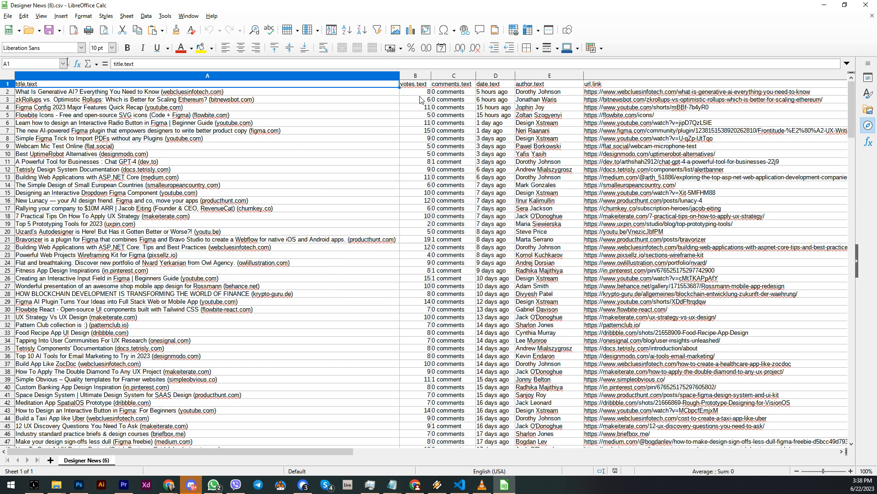
Narrow the title column in the spreadsheet and minimize the spreadsheet window.
left_click_drag(400, 76, 271, 80)
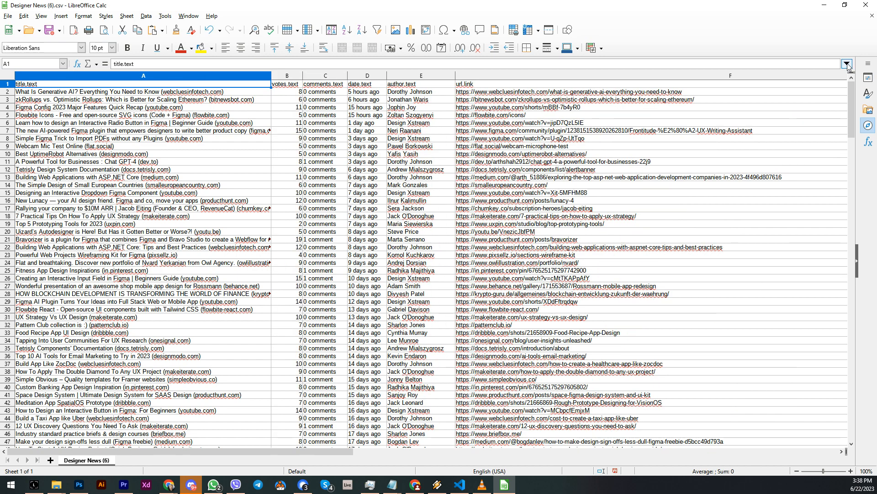
left_click(824, 5)
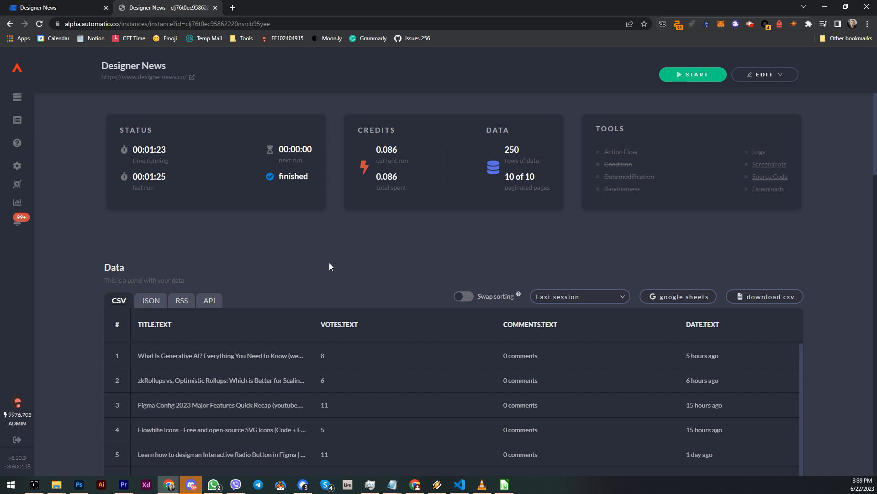
scroll(334, 264, "down", 6)
scroll(822, 274, "up", 6)
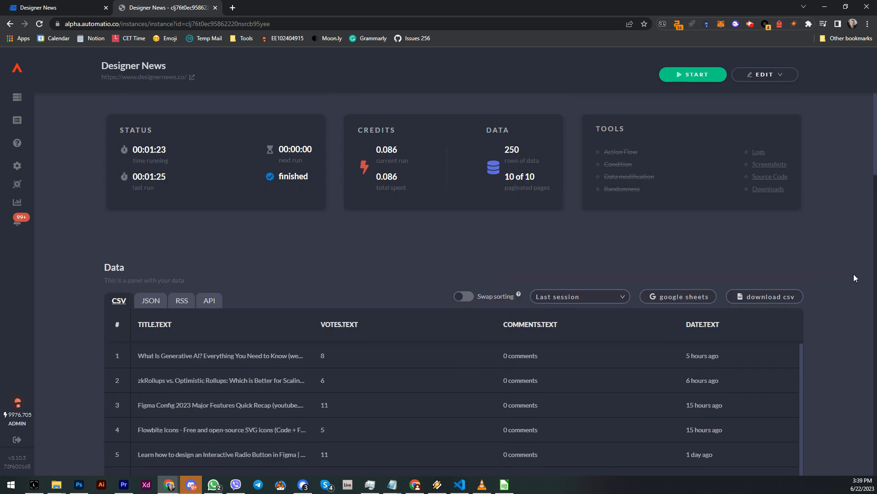